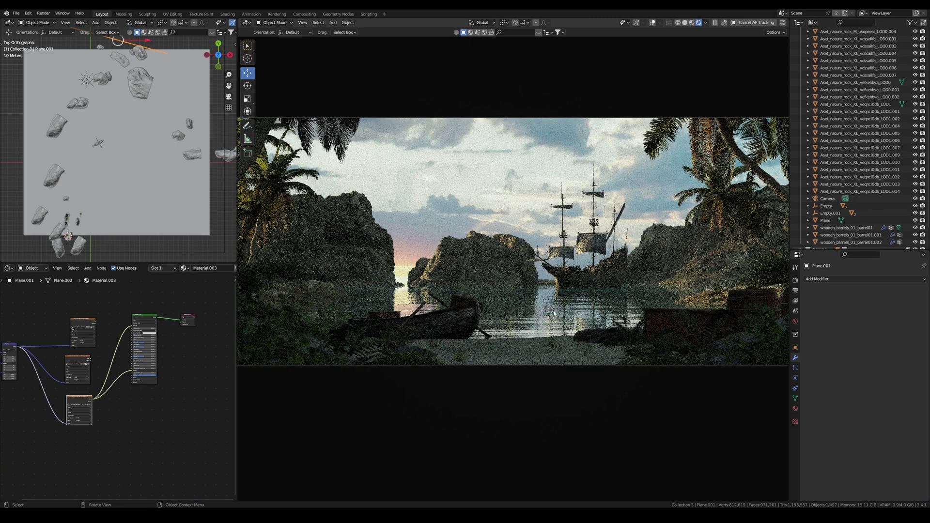
- Move the sky backdrop plane along the X axis behind the bay, and deselect it
{"action": "scroll", "coordinate": [102, 150], "scroll_direction": "down", "scroll_amount": 3}
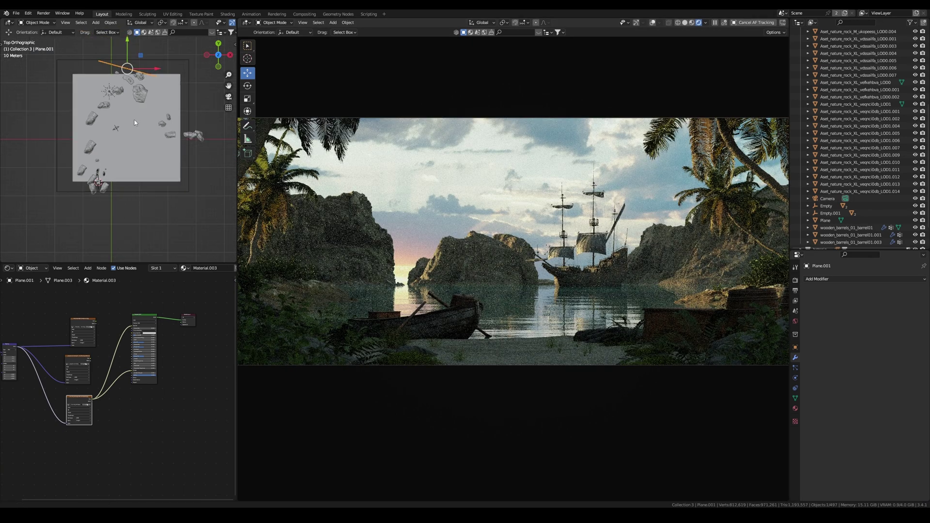
{"action": "left_click_drag", "start_coordinate": [530, 180], "coordinate": [531, 179]}
{"action": "key", "text": "g"}
{"action": "key", "text": "x"}
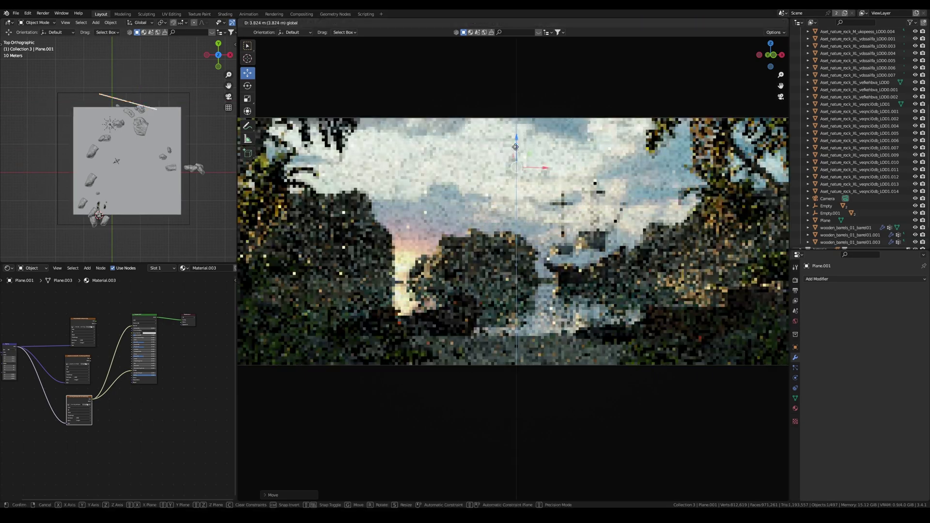
{"action": "left_click", "coordinate": [530, 167]}
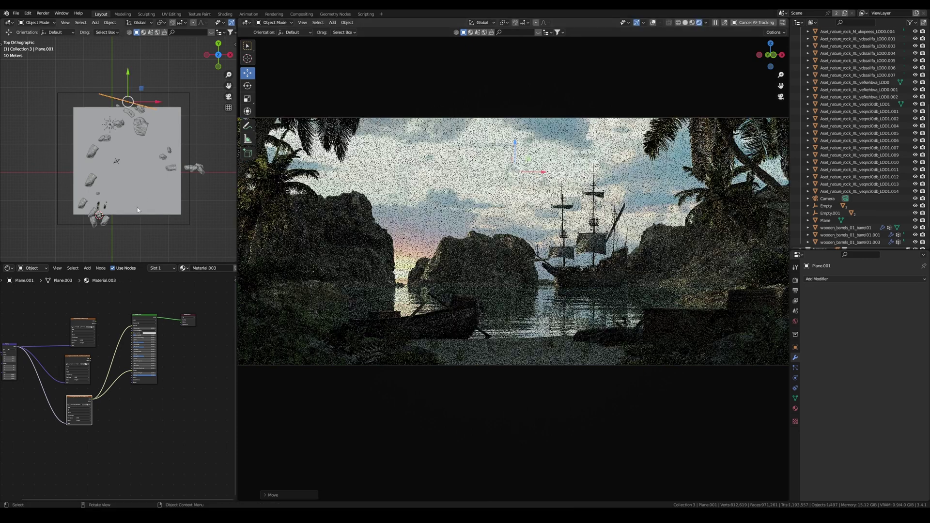
{"action": "left_click", "coordinate": [200, 246]}
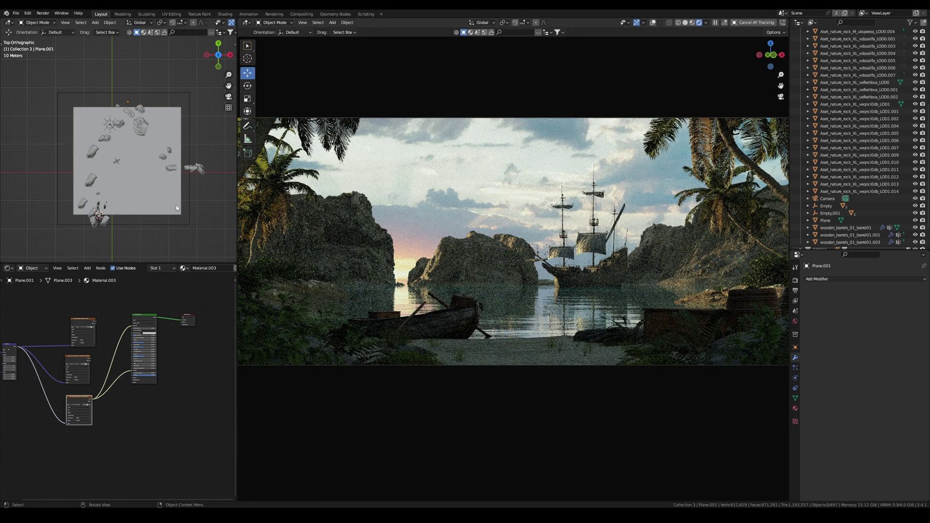
- Rotate the ship slightly about its vertical axis in the top view
{"action": "scroll", "coordinate": [177, 208], "scroll_direction": "up", "scroll_amount": 4}
{"action": "left_click", "coordinate": [118, 183]}
{"action": "key", "text": "r"}
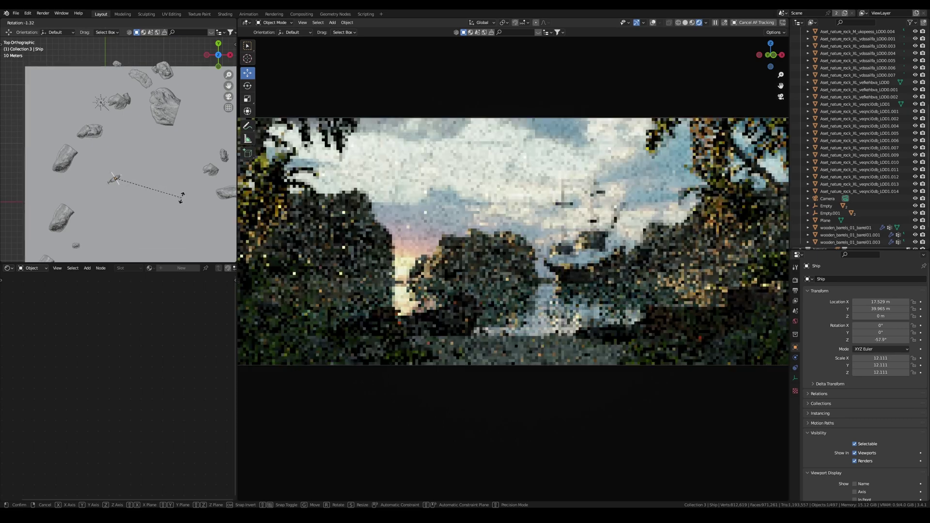
{"action": "left_click", "coordinate": [182, 204]}
- Rotate the palm tree standing beside the shore rocks in the top view
{"action": "middle_click_drag", "start_coordinate": [139, 204], "coordinate": [135, 147], "text": "shift"}
{"action": "scroll", "coordinate": [135, 147], "scroll_direction": "up", "scroll_amount": 5}
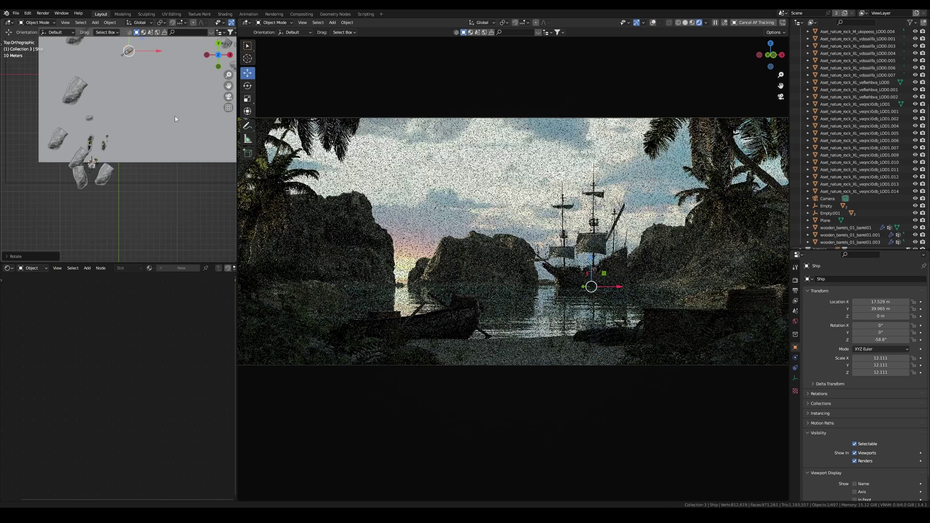
{"action": "scroll", "coordinate": [140, 190], "scroll_direction": "up", "scroll_amount": 2}
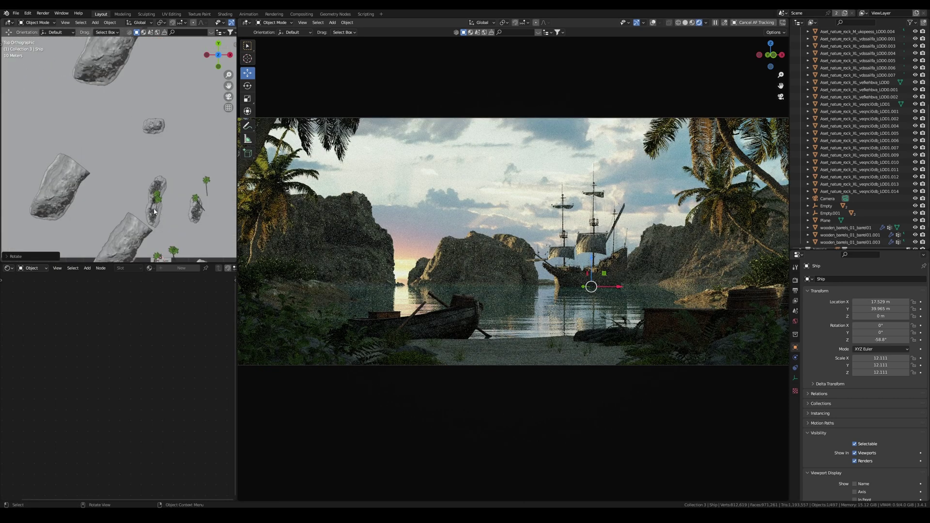
{"action": "left_click", "coordinate": [156, 199]}
{"action": "key", "text": "r"}
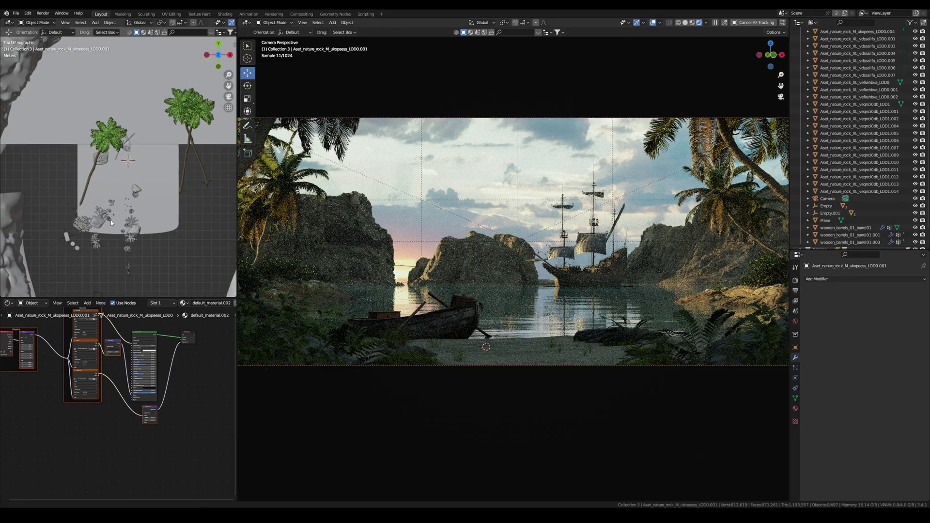
- Move the two standing wooden barrels from beside the beach into the right foreground of the camera frame
{"action": "middle_click_drag", "start_coordinate": [78, 256], "coordinate": [106, 187], "text": "shift"}
{"action": "left_click", "coordinate": [75, 234]}
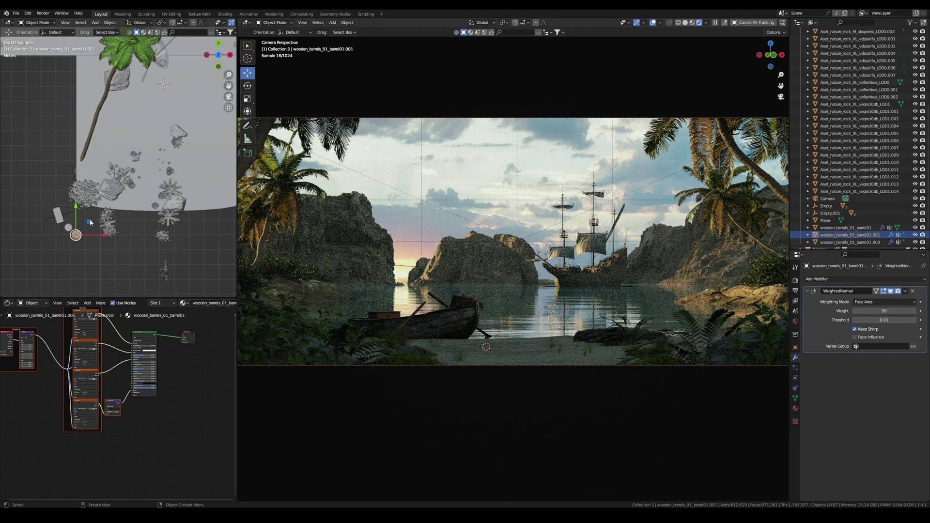
{"action": "left_click_drag", "start_coordinate": [88, 222], "coordinate": [198, 164]}
{"action": "left_click", "coordinate": [198, 164]}
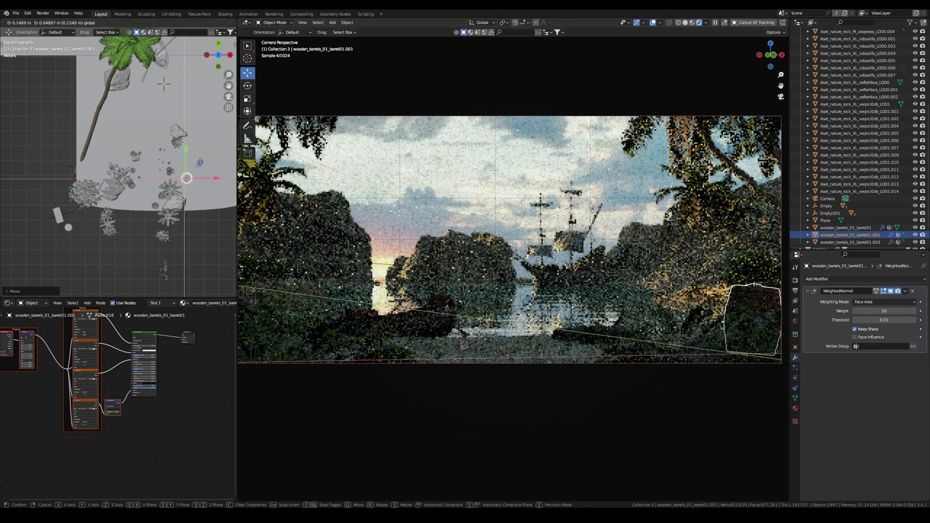
{"action": "left_click", "coordinate": [72, 233]}
{"action": "left_click_drag", "start_coordinate": [81, 217], "coordinate": [194, 173]}
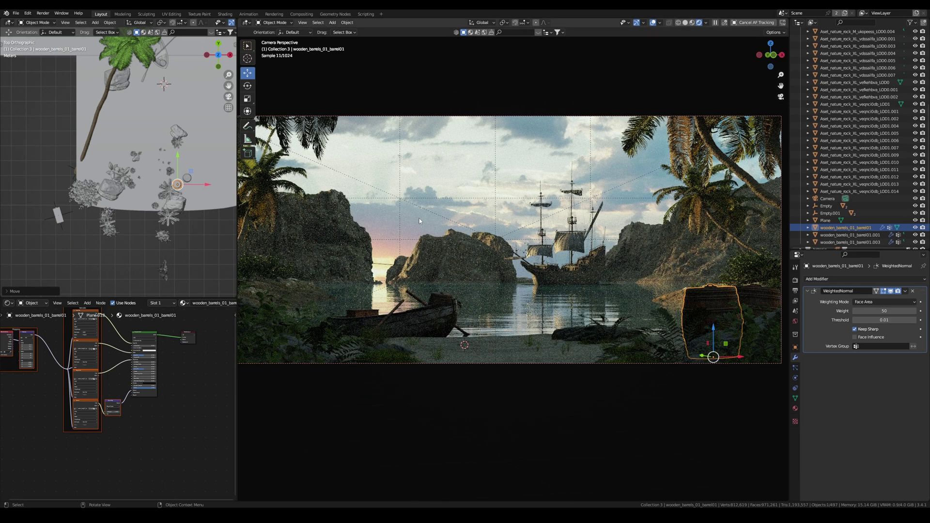
- Fine-tune the positions of both foreground barrels so they stand close together
{"action": "scroll", "coordinate": [192, 176], "scroll_direction": "up", "scroll_amount": 1}
{"action": "key", "text": "shift+d"}
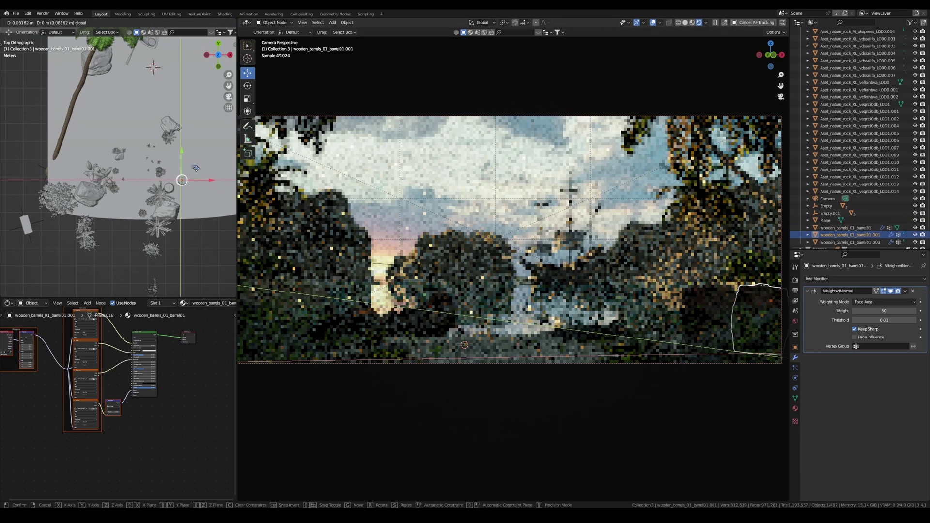
{"action": "left_click_drag", "start_coordinate": [198, 169], "coordinate": [188, 169]}
{"action": "left_click", "coordinate": [170, 187]}
{"action": "left_click", "coordinate": [186, 170]}
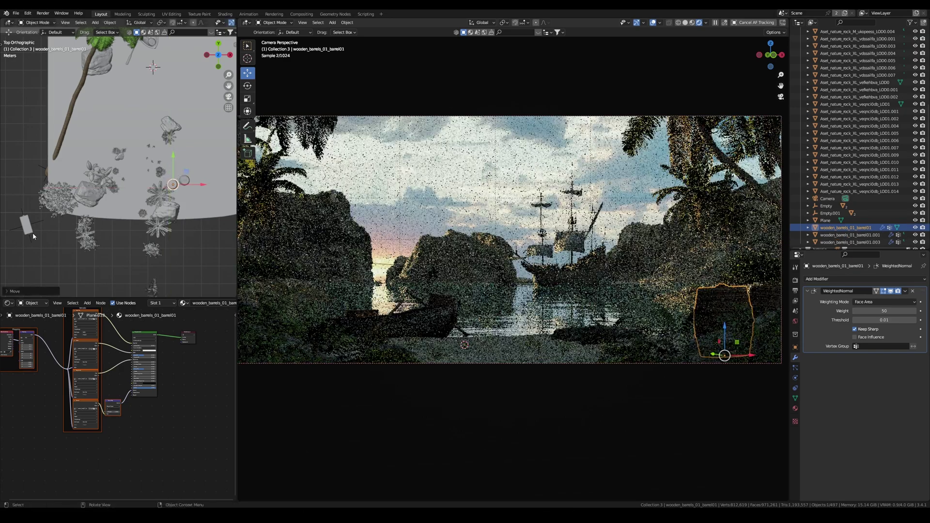
- Move the Empty carrying the crate onto the beach, just behind the two barrels
{"action": "left_click", "coordinate": [39, 221]}
{"action": "left_click_drag", "start_coordinate": [41, 210], "coordinate": [184, 143]}
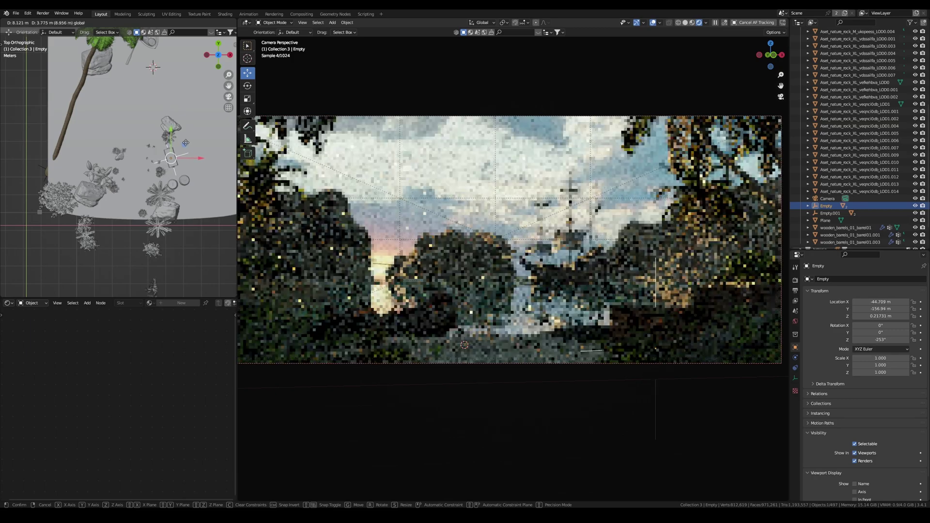
{"action": "left_click", "coordinate": [186, 142]}
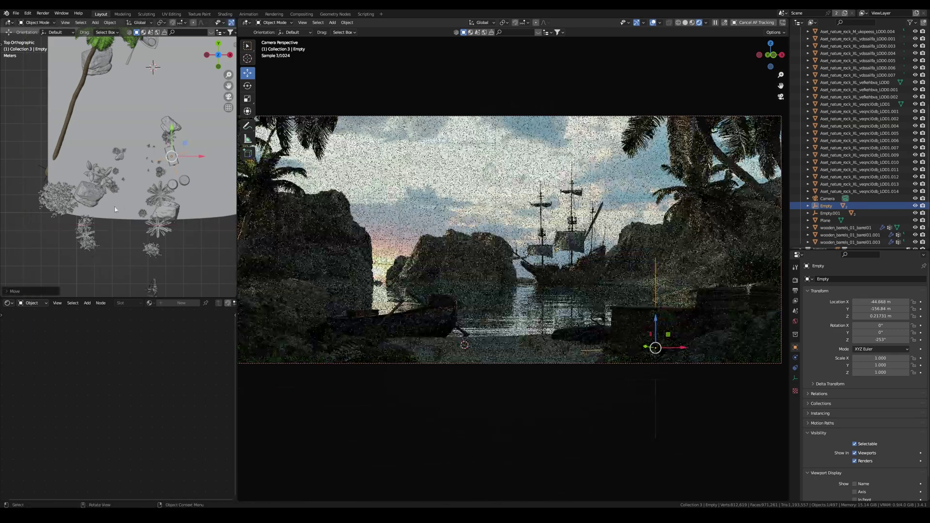
- Rotate the rock among the plants on the left side of the beach slightly
{"action": "left_click", "coordinate": [93, 198]}
{"action": "key", "text": "r"}
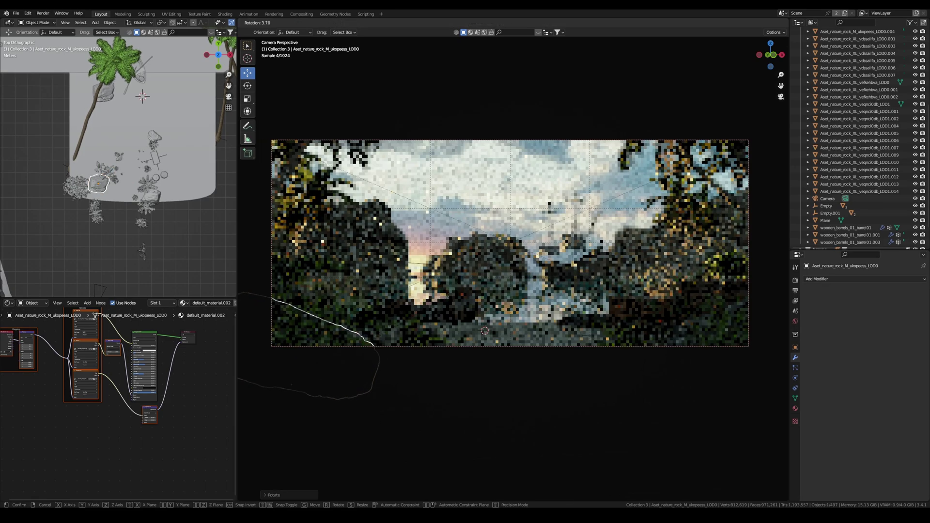
{"action": "left_click", "coordinate": [211, 205]}
- Reposition the foreground fern in front of the barrels, close to the beach's front edge
{"action": "left_click", "coordinate": [685, 332]}
{"action": "middle_click_drag", "start_coordinate": [685, 332], "coordinate": [595, 320], "text": "shift"}
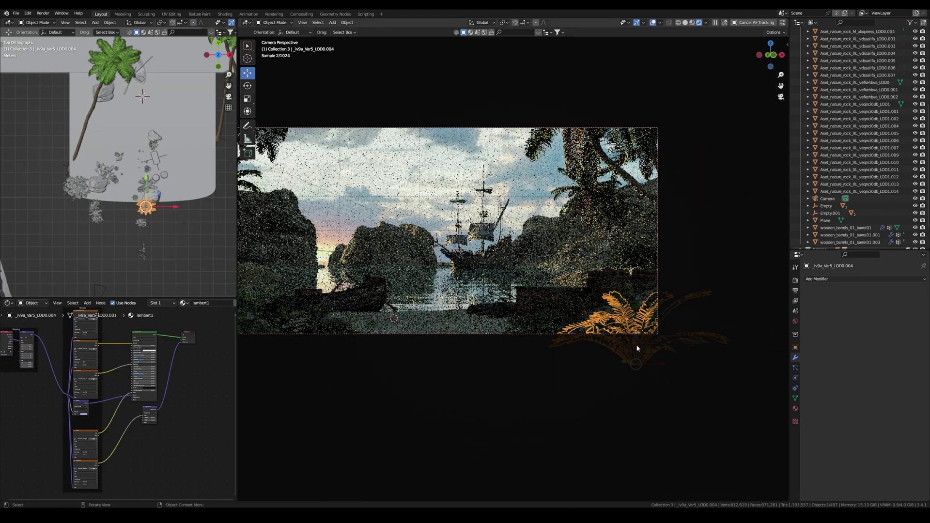
{"action": "left_click", "coordinate": [636, 349]}
{"action": "key", "text": "g"}
{"action": "left_click", "coordinate": [208, 246]}
{"action": "left_click", "coordinate": [208, 246]}
{"action": "scroll", "coordinate": [193, 286], "scroll_direction": "up", "scroll_amount": 1}
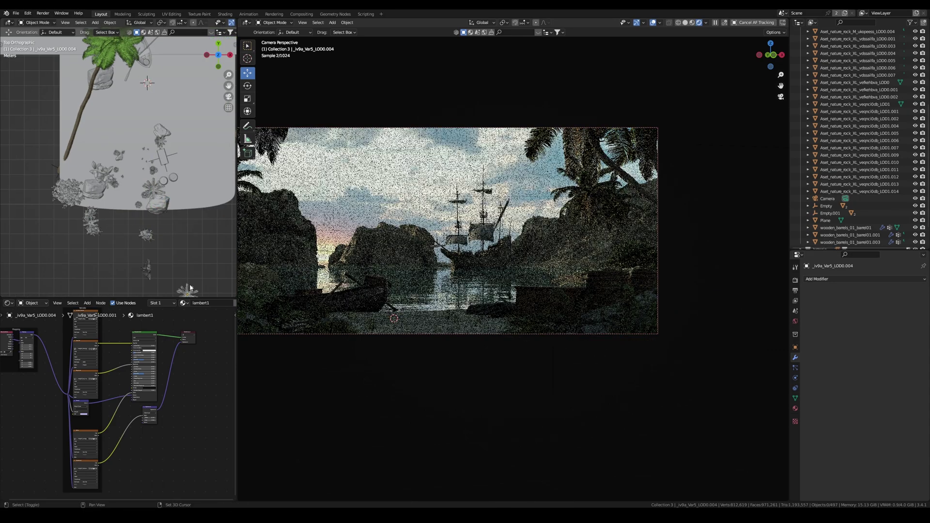
{"action": "middle_click_drag", "start_coordinate": [195, 295], "coordinate": [198, 259], "text": "shift"}
{"action": "key", "text": "g"}
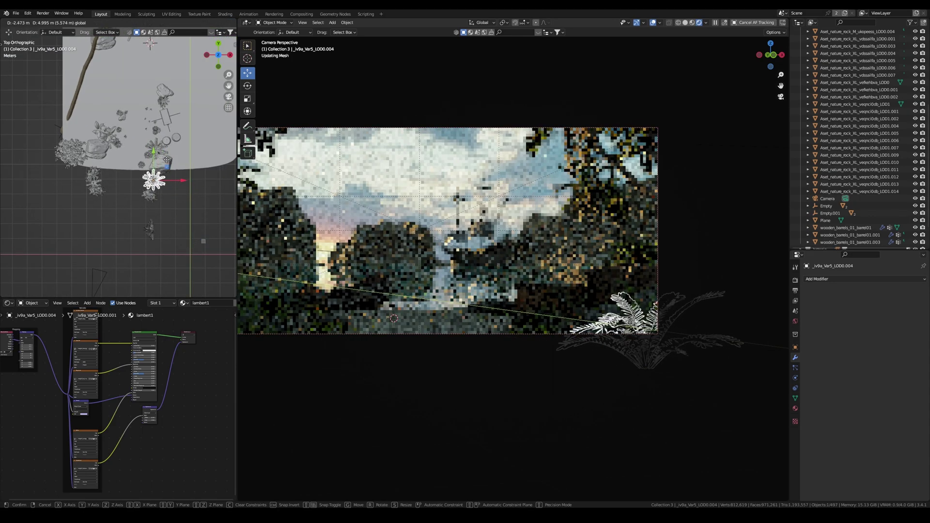
{"action": "key", "text": "Escape"}
{"action": "scroll", "coordinate": [170, 210], "scroll_direction": "up", "scroll_amount": 3}
{"action": "scroll", "coordinate": [511, 262], "scroll_direction": "up", "scroll_amount": 1}
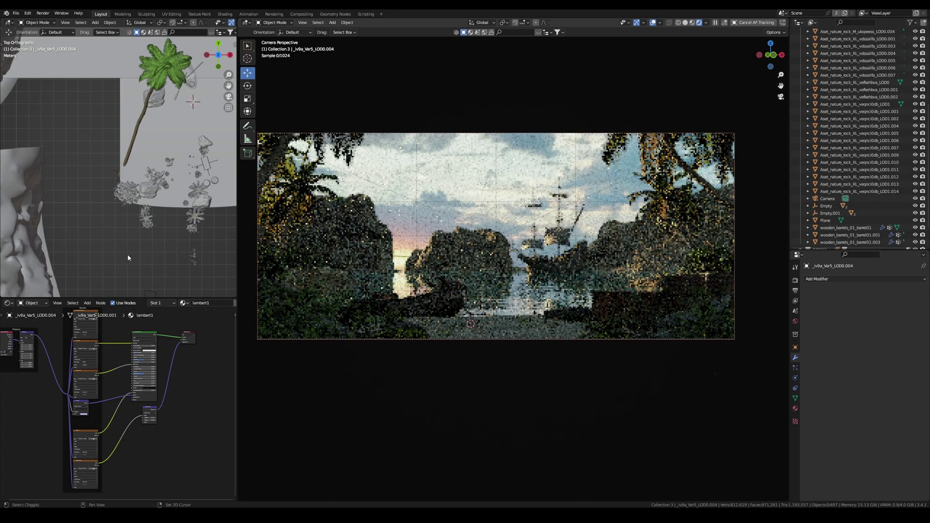
- Make a linked duplicate of the leafy bush, place it near the front ferns, and scale it to about 0.56
{"action": "scroll", "coordinate": [128, 258], "scroll_direction": "up", "scroll_amount": 2}
{"action": "middle_click_drag", "start_coordinate": [126, 222], "coordinate": [65, 210], "text": "shift"}
{"action": "left_click", "coordinate": [86, 213]}
{"action": "key", "text": "alt+d"}
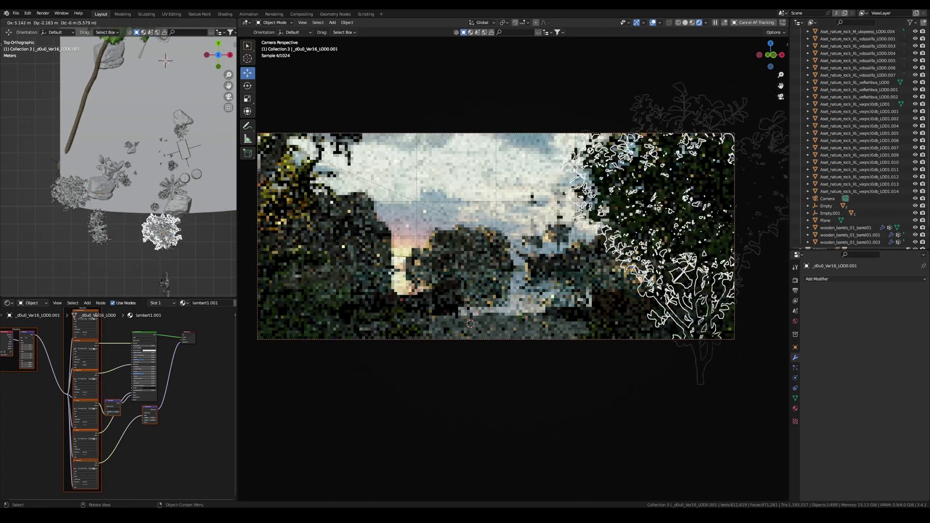
{"action": "left_click", "coordinate": [208, 276]}
{"action": "key", "text": "s"}
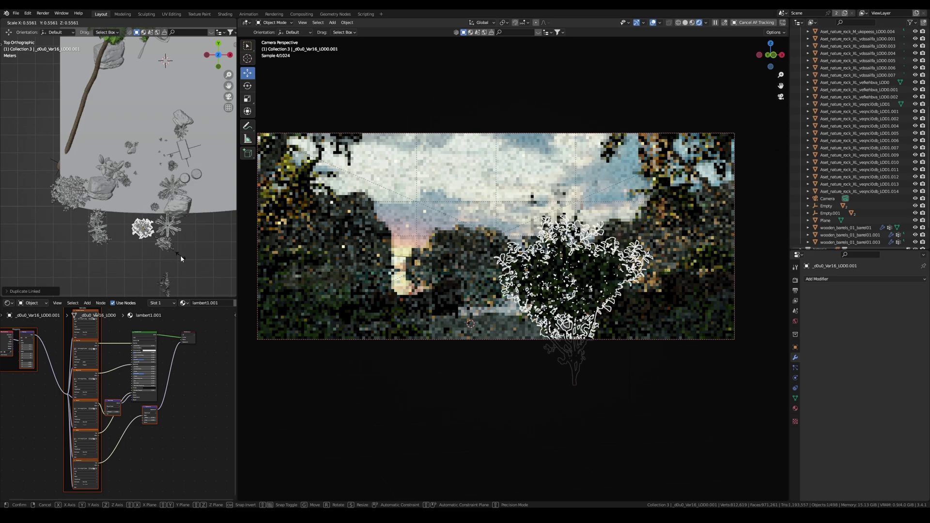
{"action": "left_click", "coordinate": [571, 357]}
- Lower the duplicated bush and shift it to the lower right corner of the camera frame
{"action": "key", "text": "g"}
{"action": "left_click", "coordinate": [589, 453]}
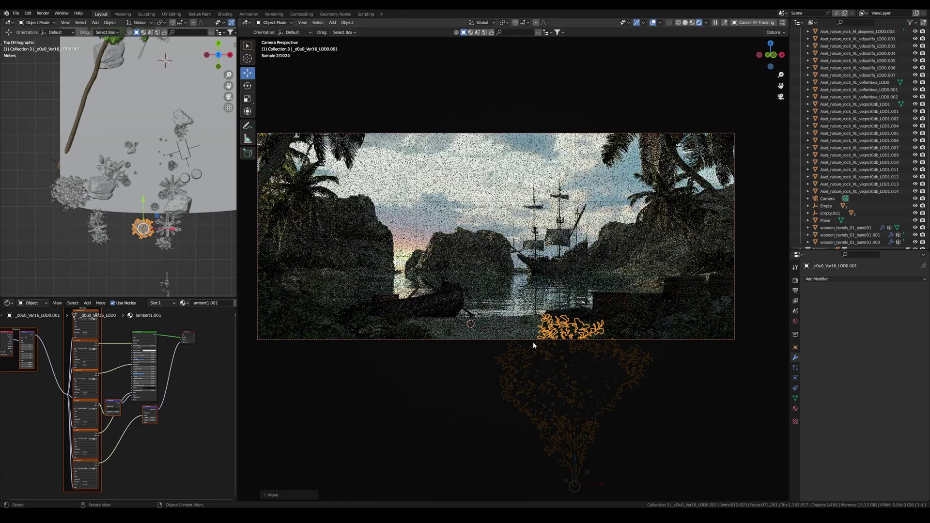
{"action": "middle_click_drag", "start_coordinate": [165, 256], "coordinate": [140, 157], "text": "shift"}
{"action": "key", "text": "g"}
{"action": "left_click", "coordinate": [171, 191]}
{"action": "left_click_drag", "start_coordinate": [135, 169], "coordinate": [135, 166]}
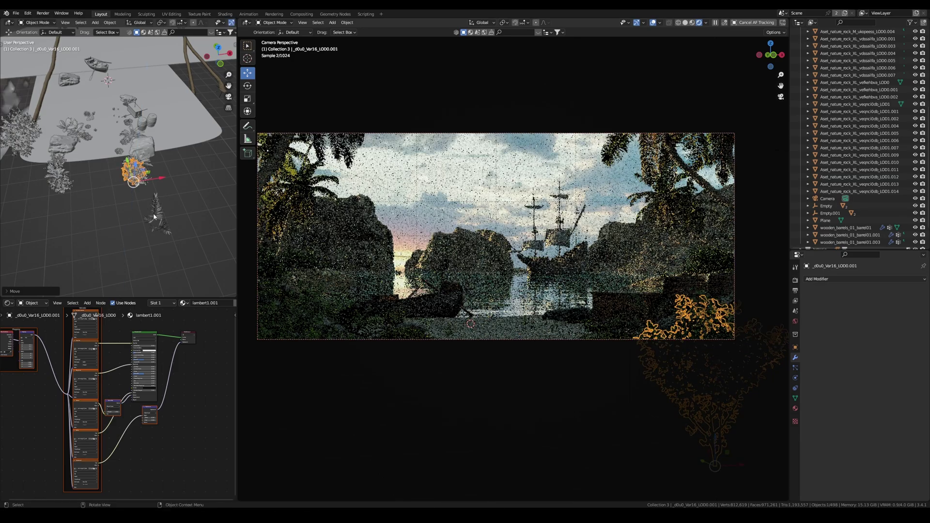
- Move the tall palm-leaf plant to the left side of the foreground and scale it down
{"action": "left_click", "coordinate": [156, 216]}
{"action": "key", "text": "KP_7"}
{"action": "left_click_drag", "start_coordinate": [142, 229], "coordinate": [143, 230]}
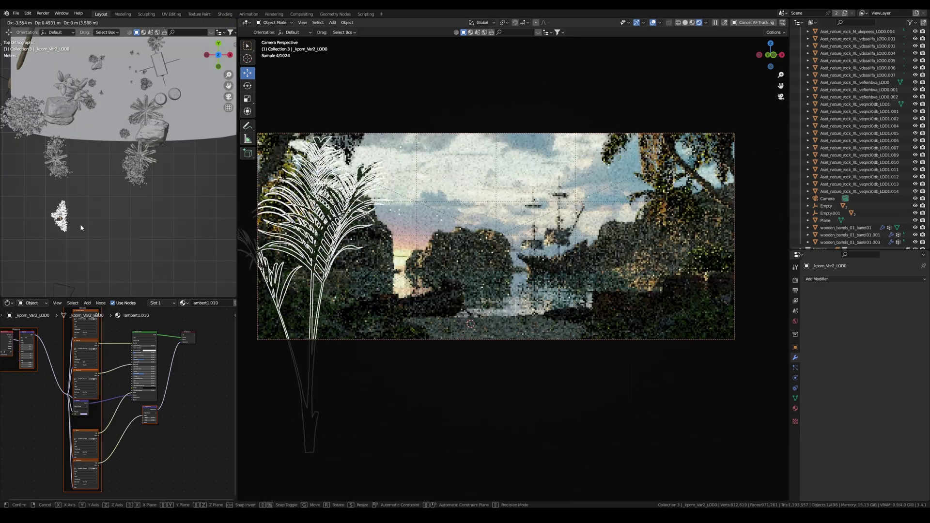
{"action": "left_click", "coordinate": [80, 224]}
{"action": "key", "text": "s"}
{"action": "left_click", "coordinate": [140, 250]}
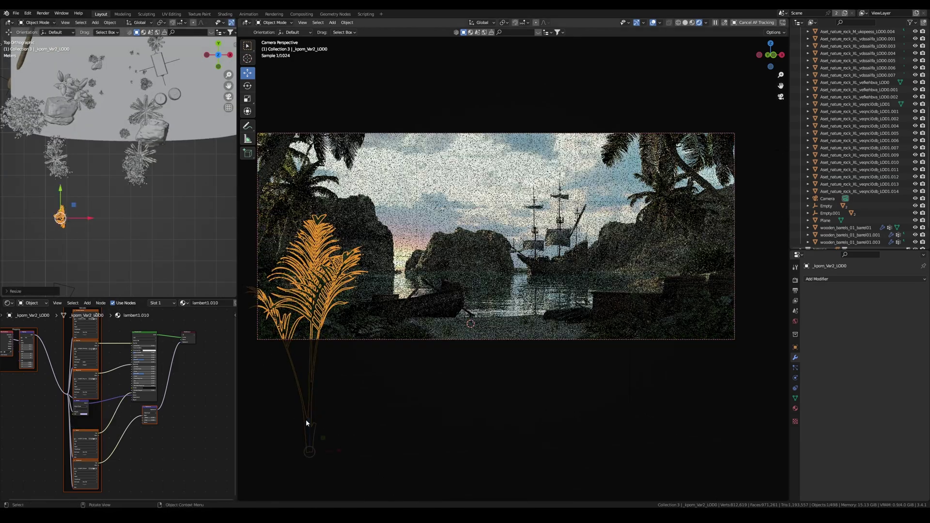
- Lower the palm-leaf plant along Z, rotate it, and shift it to the left edge of the camera frame
{"action": "key", "text": "g"}
{"action": "key", "text": "z"}
{"action": "left_click", "coordinate": [243, 324]}
{"action": "key", "text": "r"}
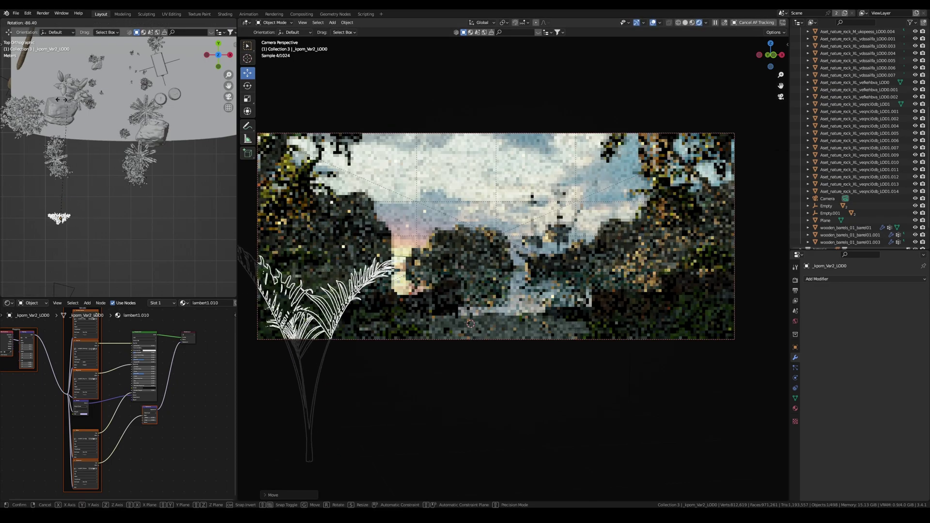
{"action": "left_click", "coordinate": [73, 205]}
{"action": "left_click_drag", "start_coordinate": [73, 205], "coordinate": [65, 207]}
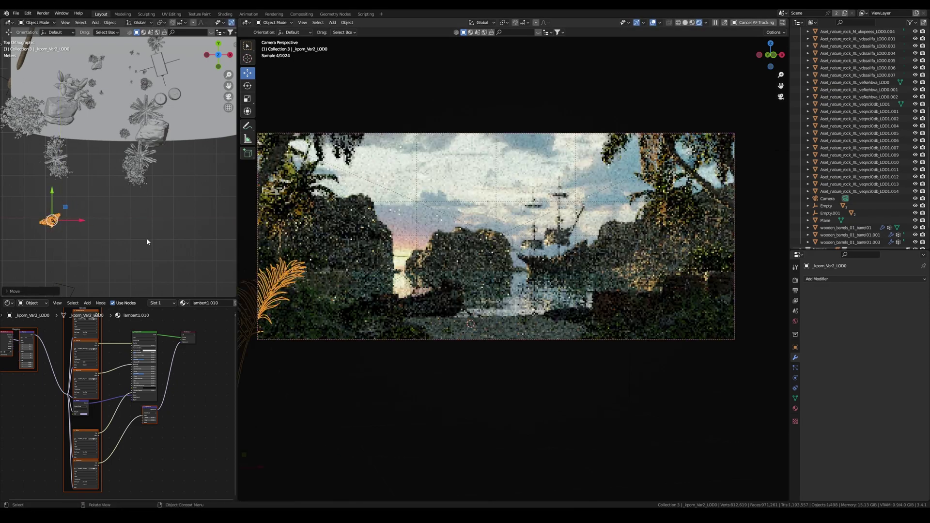
{"action": "left_click", "coordinate": [141, 225]}
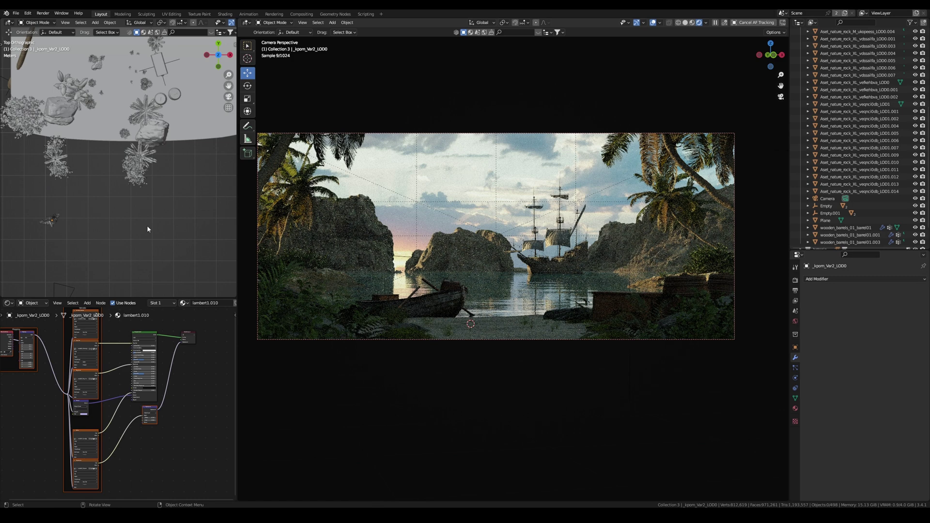
- Select the sun light near the distant rocks and rotate it
{"action": "middle_click_drag", "start_coordinate": [149, 225], "coordinate": [151, 294], "text": "shift"}
{"action": "middle_click_drag", "start_coordinate": [152, 133], "coordinate": [160, 256], "text": "shift"}
{"action": "scroll", "coordinate": [147, 155], "scroll_direction": "down", "scroll_amount": 5}
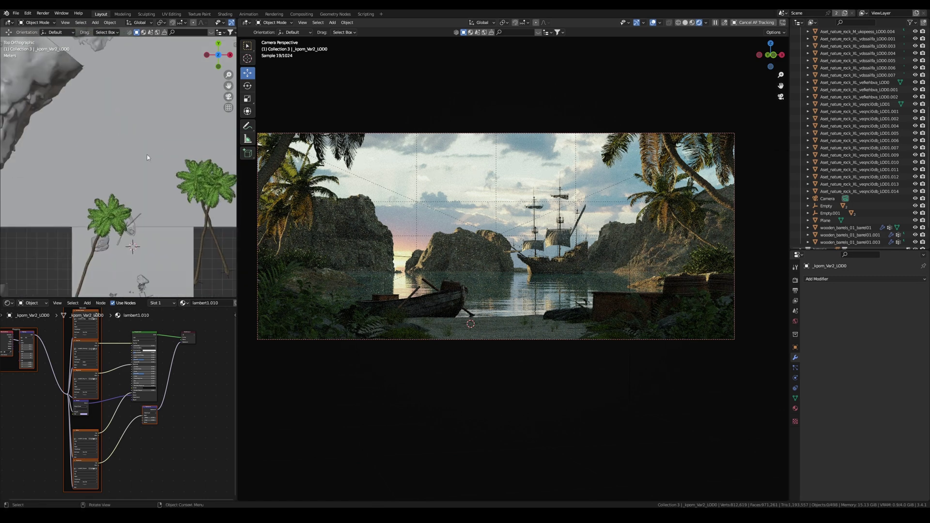
{"action": "middle_click_drag", "start_coordinate": [147, 156], "coordinate": [153, 224], "text": "shift"}
{"action": "scroll", "coordinate": [153, 225], "scroll_direction": "down", "scroll_amount": 4}
{"action": "scroll", "coordinate": [153, 224], "scroll_direction": "down", "scroll_amount": 5}
{"action": "middle_click_drag", "start_coordinate": [154, 97], "coordinate": [138, 286], "text": "shift"}
{"action": "middle_click_drag", "start_coordinate": [179, 135], "coordinate": [142, 237], "text": "shift"}
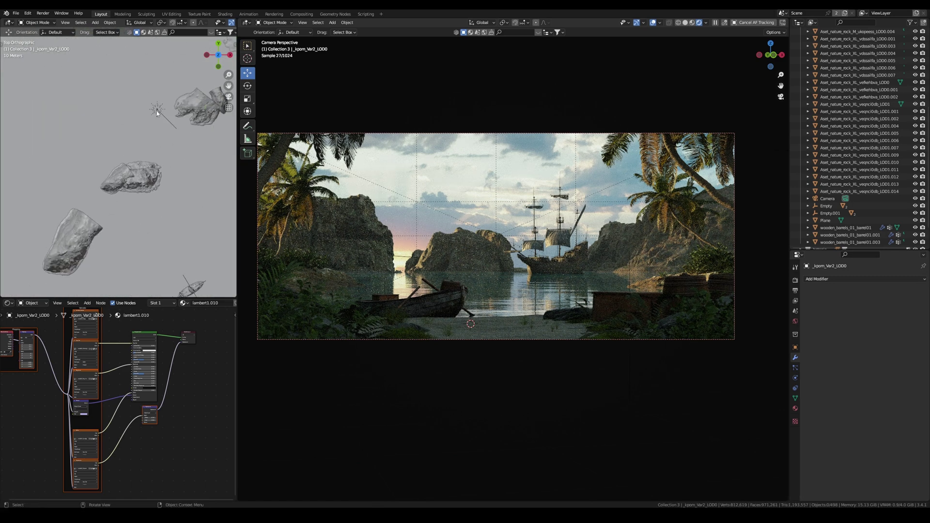
{"action": "left_click", "coordinate": [155, 114]}
{"action": "middle_click_drag", "start_coordinate": [200, 145], "coordinate": [177, 145], "text": "shift"}
{"action": "key", "text": "r"}
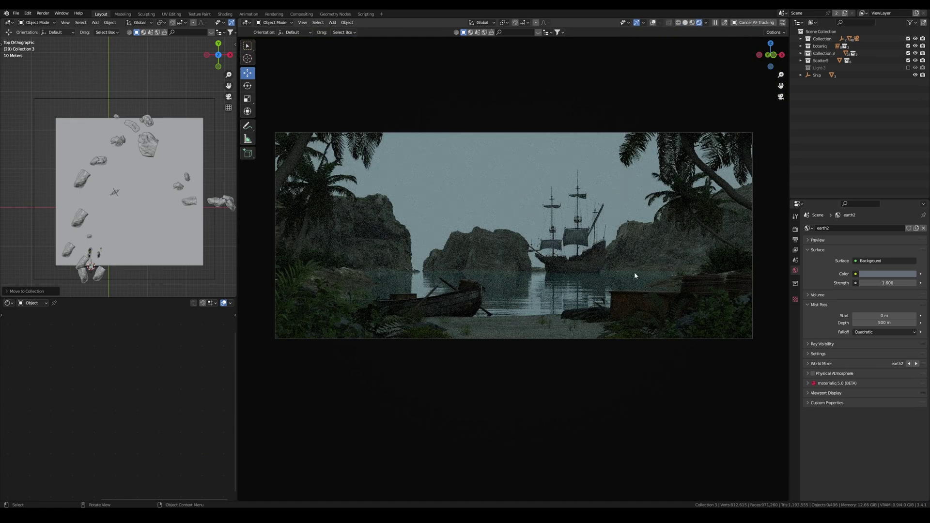
- Assign a Sky Texture to the world background color and reduce its sun intensity
{"action": "left_click", "coordinate": [857, 275]}
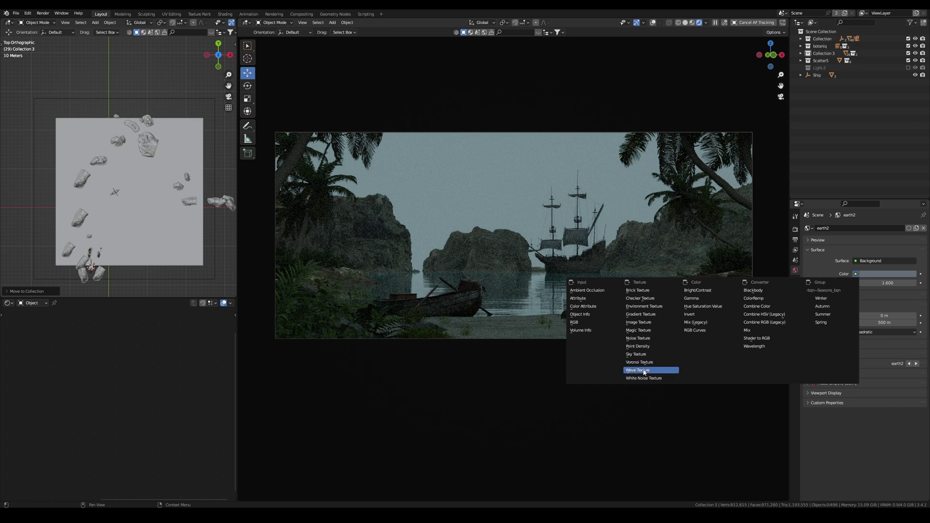
{"action": "left_click", "coordinate": [636, 354]}
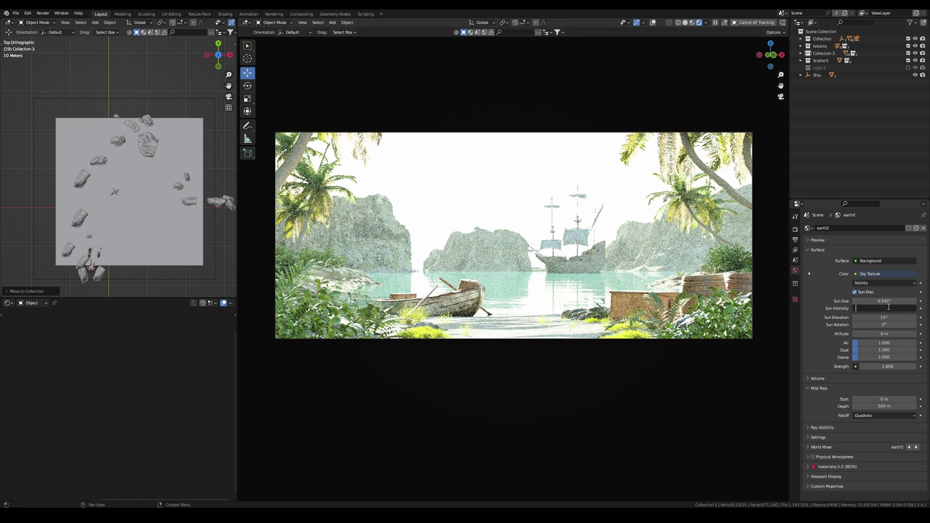
{"action": "key", "text": "Return"}
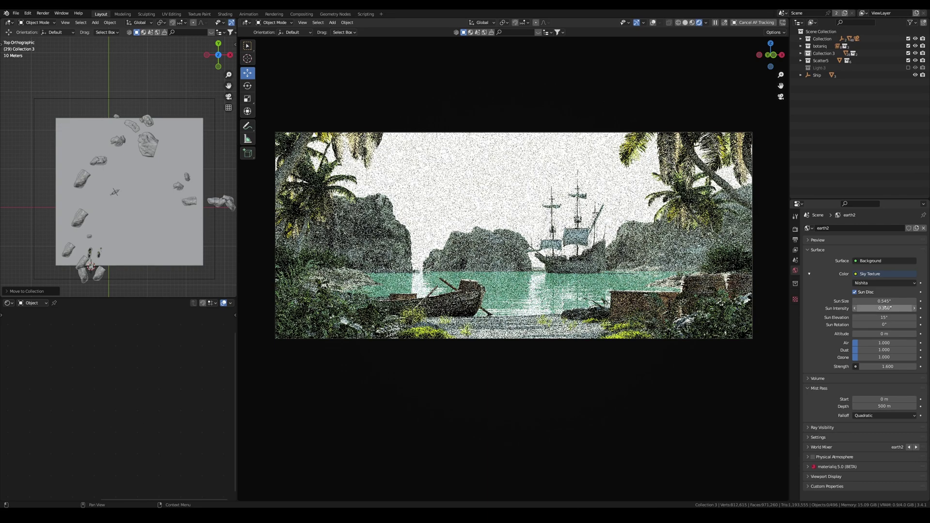
- Set the Sky Texture's sun intensity to 0.400 and sun rotation to -14.9°, and lower the background strength
{"action": "left_click_drag", "start_coordinate": [886, 308], "coordinate": [893, 308]}
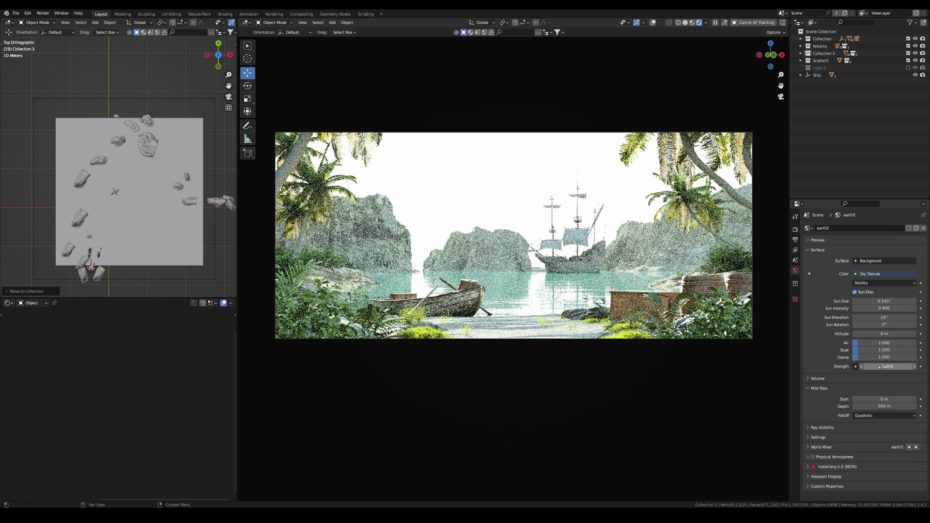
{"action": "type", "text": ".5"}
{"action": "key", "text": "Return"}
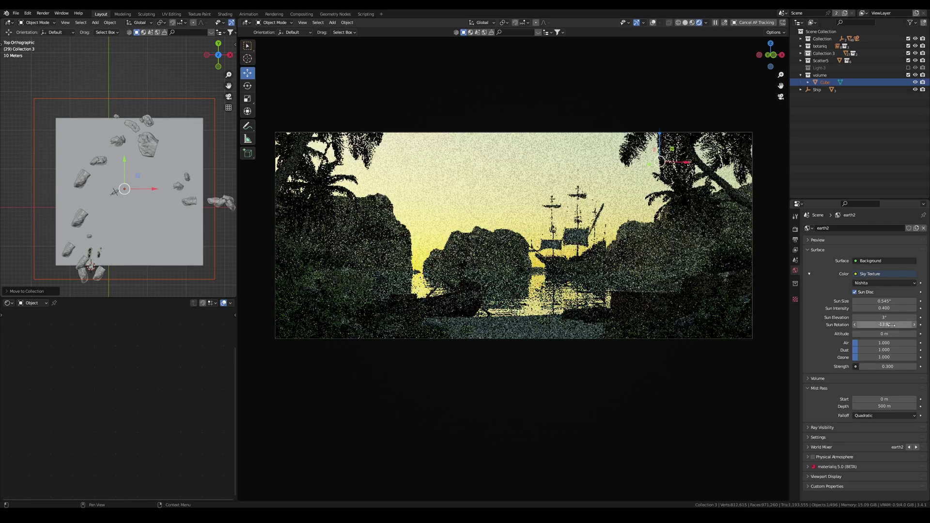
{"action": "left_click_drag", "start_coordinate": [886, 324], "coordinate": [890, 324]}
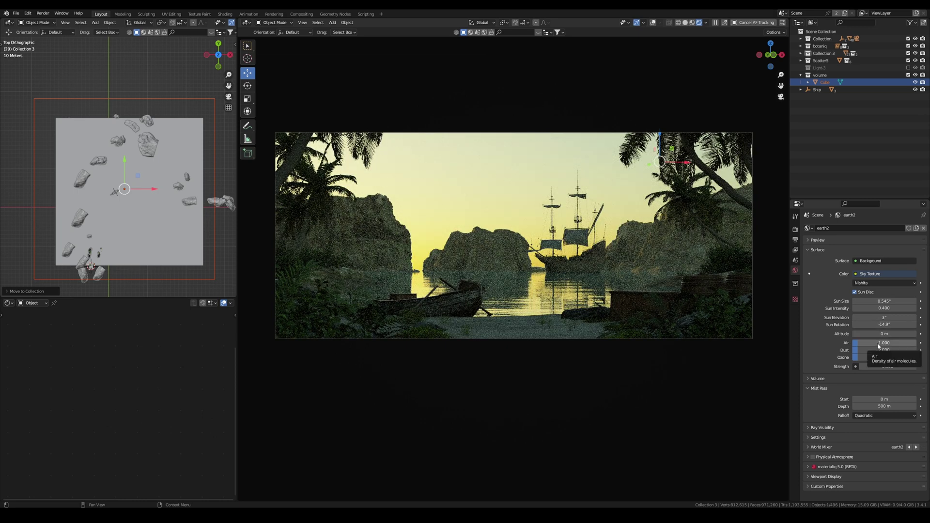
- Set the Sky Texture's air to 2.006, dust to 1.782 and ozone to 3.235, and the background strength to 0.600
{"action": "mouse_move", "coordinate": [877, 345]}
{"action": "left_mouse_down"}
{"action": "mouse_move", "coordinate": [906, 345]}
{"action": "mouse_move", "coordinate": [870, 349]}
{"action": "mouse_move", "coordinate": [911, 350]}
{"action": "mouse_move", "coordinate": [865, 357]}
{"action": "mouse_move", "coordinate": [897, 357]}
{"action": "mouse_move", "coordinate": [876, 356]}
{"action": "mouse_move", "coordinate": [865, 343]}
{"action": "left_mouse_up"}
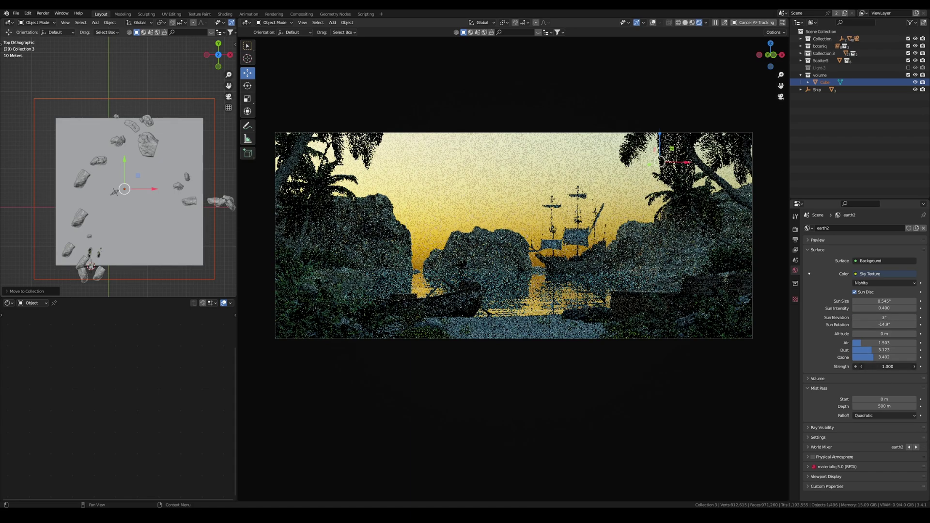
{"action": "left_click_drag", "start_coordinate": [888, 366], "coordinate": [883, 366]}
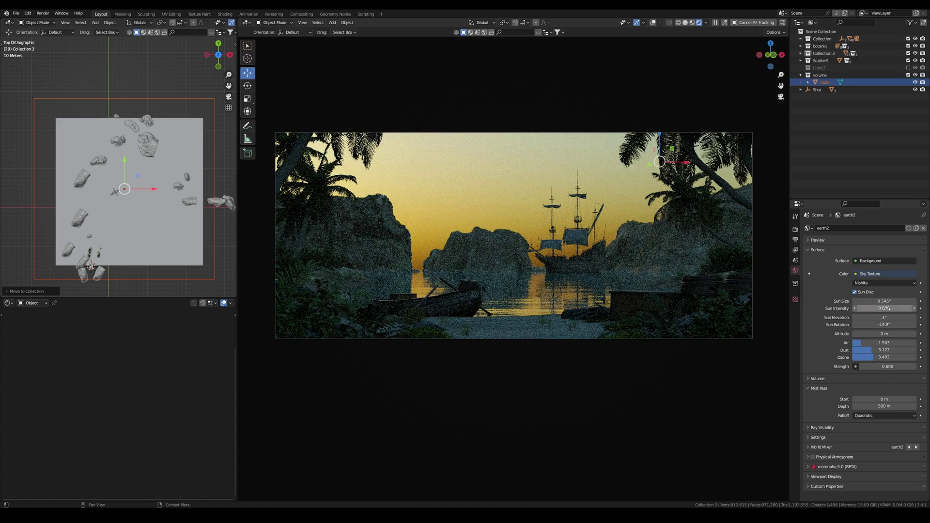
{"action": "mouse_move", "coordinate": [884, 350]}
{"action": "left_mouse_down"}
{"action": "mouse_move", "coordinate": [867, 349]}
{"action": "mouse_move", "coordinate": [879, 349]}
{"action": "mouse_move", "coordinate": [875, 342]}
{"action": "mouse_move", "coordinate": [887, 350]}
{"action": "mouse_move", "coordinate": [875, 357]}
{"action": "left_mouse_up"}
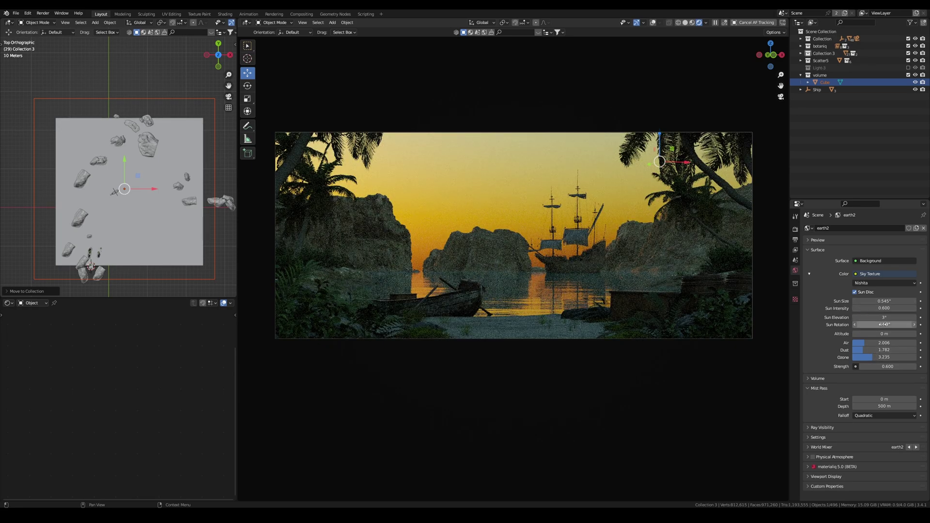
- Set the Sky Texture's sun rotation to -38.2°, sun elevation to 5° and air to 1.503
{"action": "mouse_move", "coordinate": [883, 324]}
{"action": "left_mouse_down"}
{"action": "mouse_move", "coordinate": [867, 324]}
{"action": "mouse_move", "coordinate": [887, 326]}
{"action": "left_mouse_up"}
{"action": "left_click", "coordinate": [888, 317]}
{"action": "type", "text": "5"}
{"action": "key", "text": "Return"}
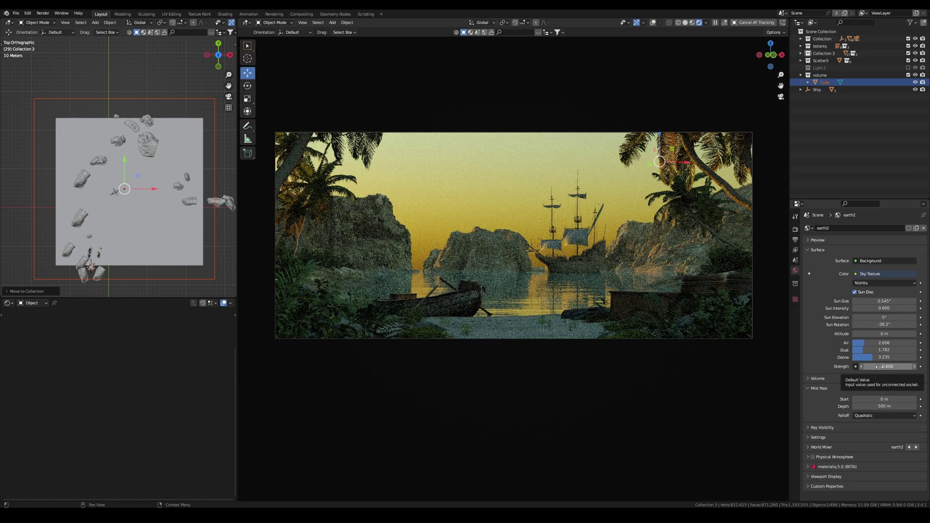
{"action": "left_click", "coordinate": [886, 317]}
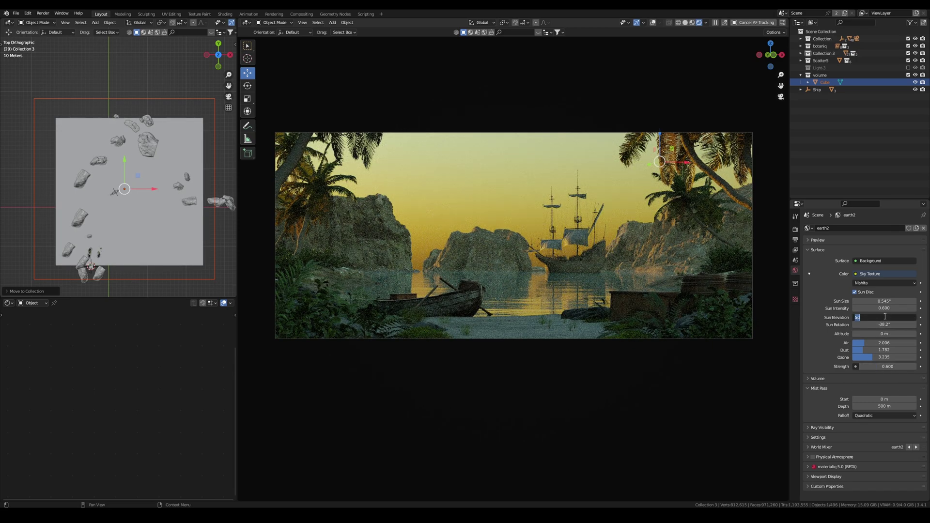
{"action": "type", "text": "3"}
{"action": "key", "text": "Return"}
{"action": "left_click", "coordinate": [885, 316]}
{"action": "type", "text": "5"}
{"action": "key", "text": "Return"}
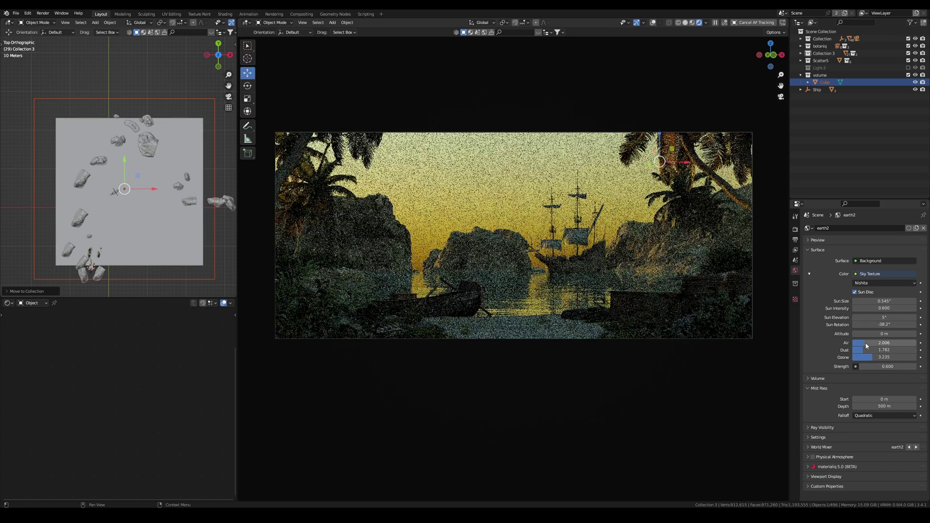
{"action": "left_click_drag", "start_coordinate": [865, 342], "coordinate": [862, 342]}
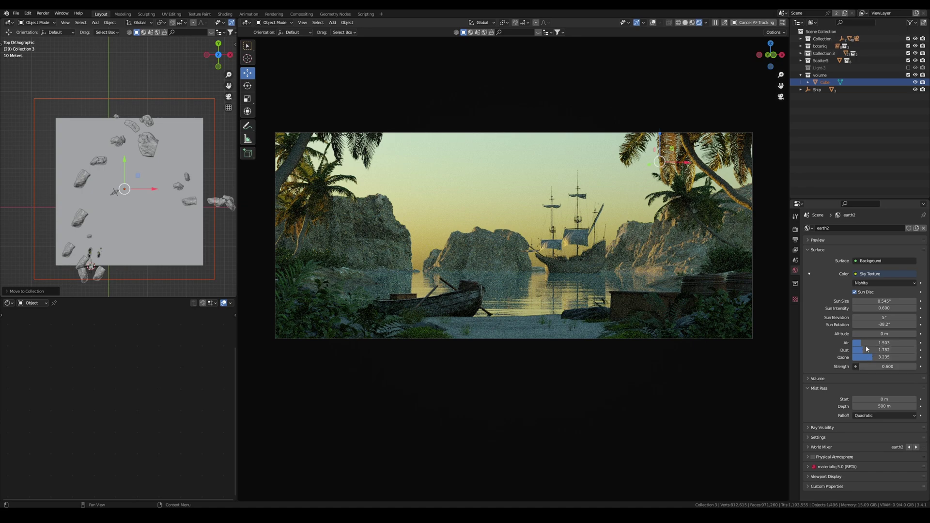
{"action": "mouse_move", "coordinate": [872, 343]}
{"action": "left_mouse_down"}
{"action": "mouse_move", "coordinate": [887, 342]}
{"action": "mouse_move", "coordinate": [855, 350]}
{"action": "mouse_move", "coordinate": [866, 346]}
{"action": "left_mouse_up"}
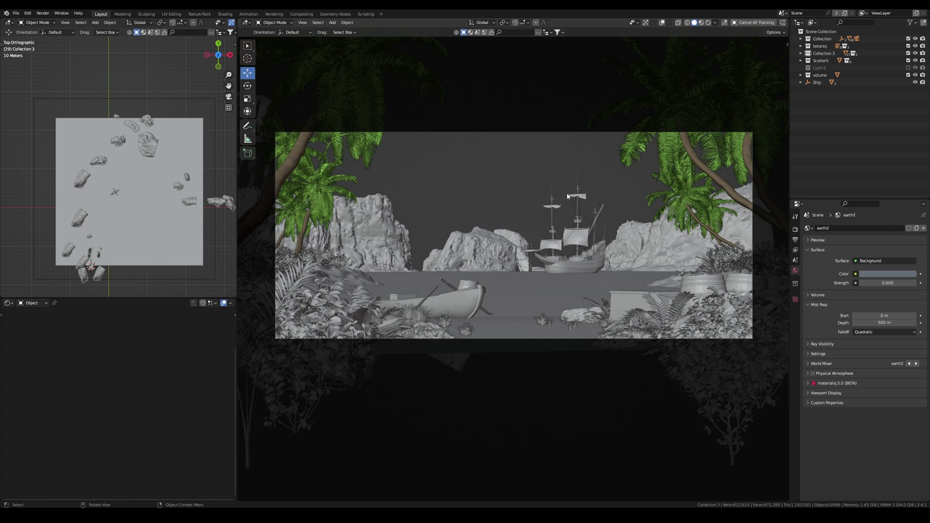
- Enable Physical Atmosphere for the world and set its sun rotation to 178° horizontal and 87° vertical
{"action": "key", "text": "n"}
{"action": "left_click", "coordinate": [716, 42]}
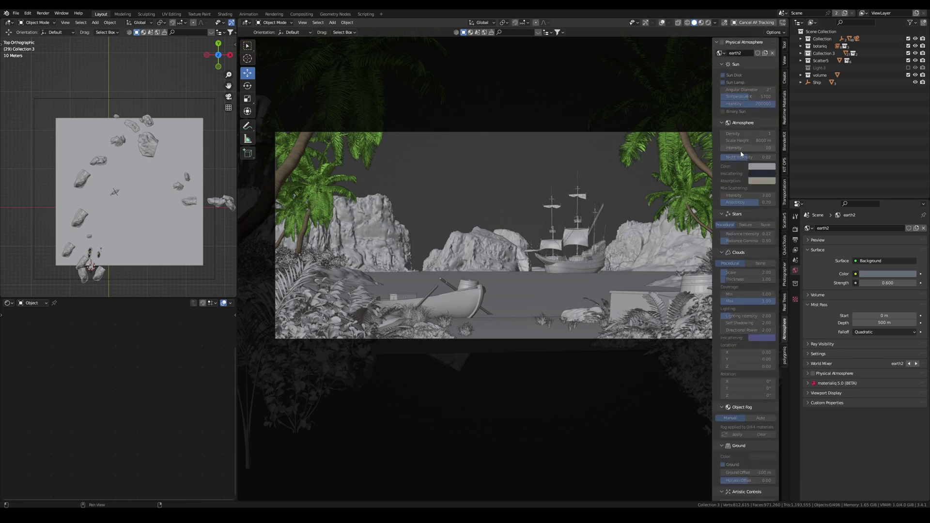
{"action": "left_click", "coordinate": [723, 42]}
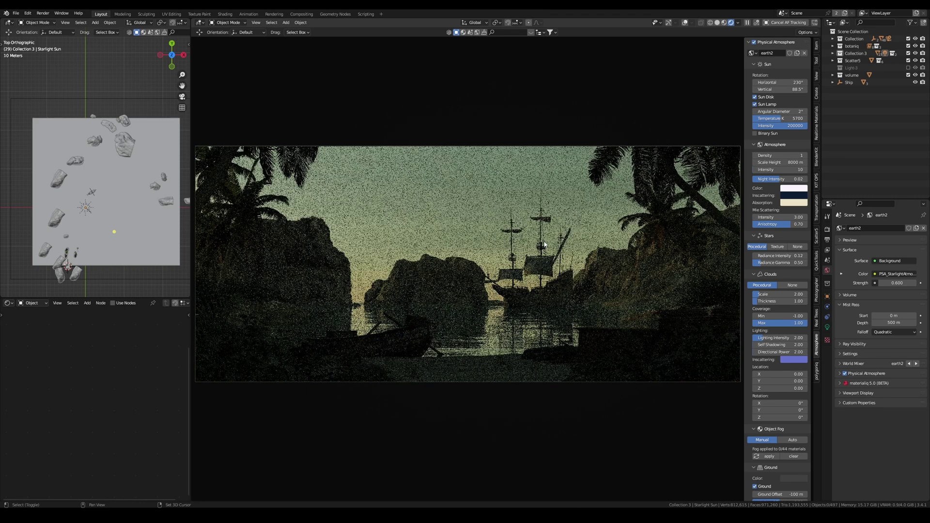
{"action": "left_click", "coordinate": [789, 90]}
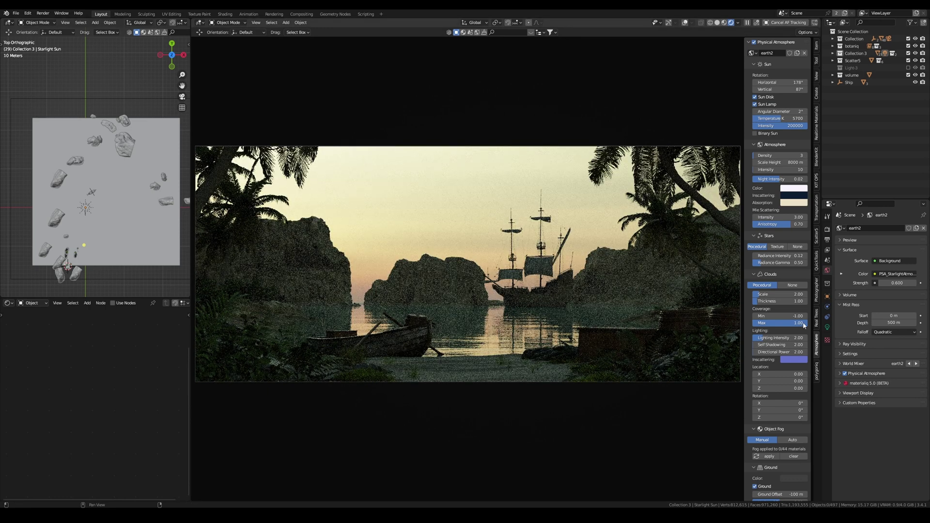
- Set the atmosphere density to 3, the Mie scattering anisotropy to 1.00 and the cloud thickness to 7.10, and slightly increase the cloud scale
{"action": "left_click_drag", "start_coordinate": [785, 155], "coordinate": [800, 170]}
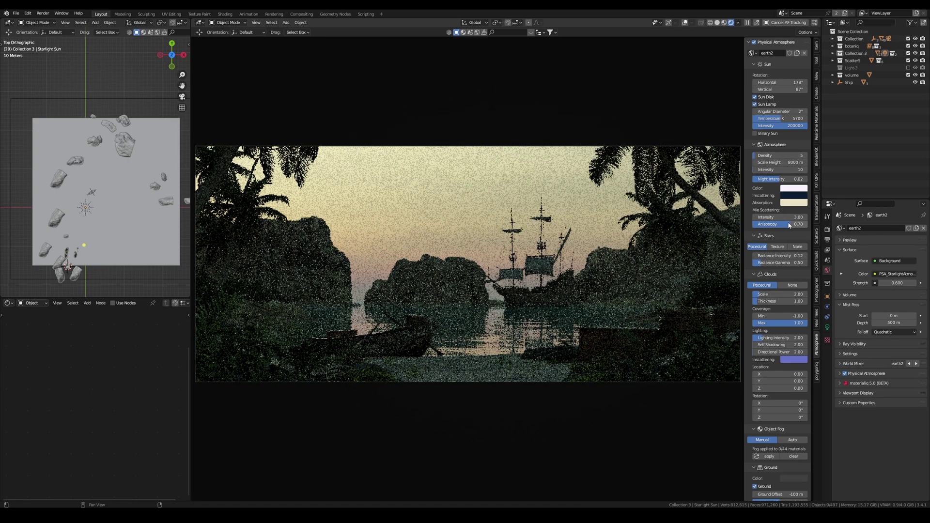
{"action": "left_click_drag", "start_coordinate": [790, 225], "coordinate": [798, 225]}
{"action": "left_click_drag", "start_coordinate": [786, 156], "coordinate": [780, 156]}
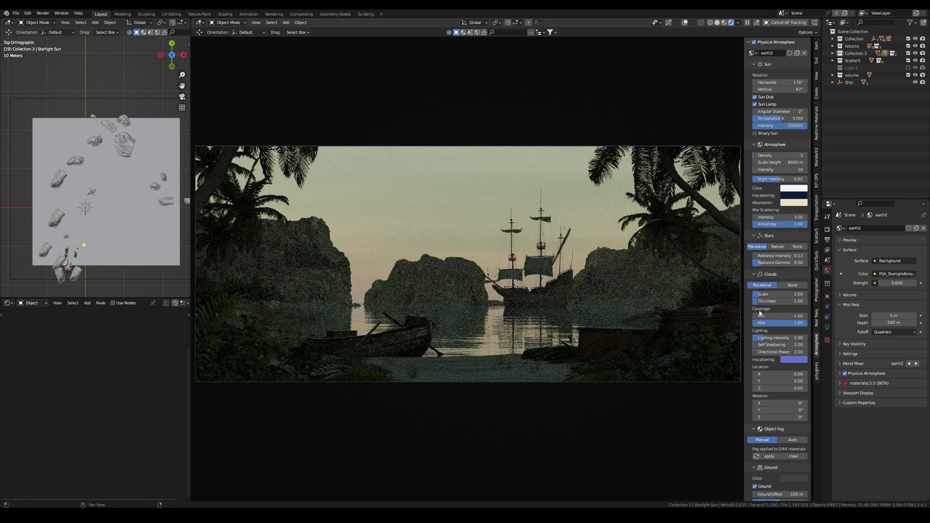
{"action": "mouse_move", "coordinate": [765, 294]}
{"action": "left_mouse_down"}
{"action": "mouse_move", "coordinate": [795, 301]}
{"action": "mouse_move", "coordinate": [768, 295]}
{"action": "left_mouse_up"}
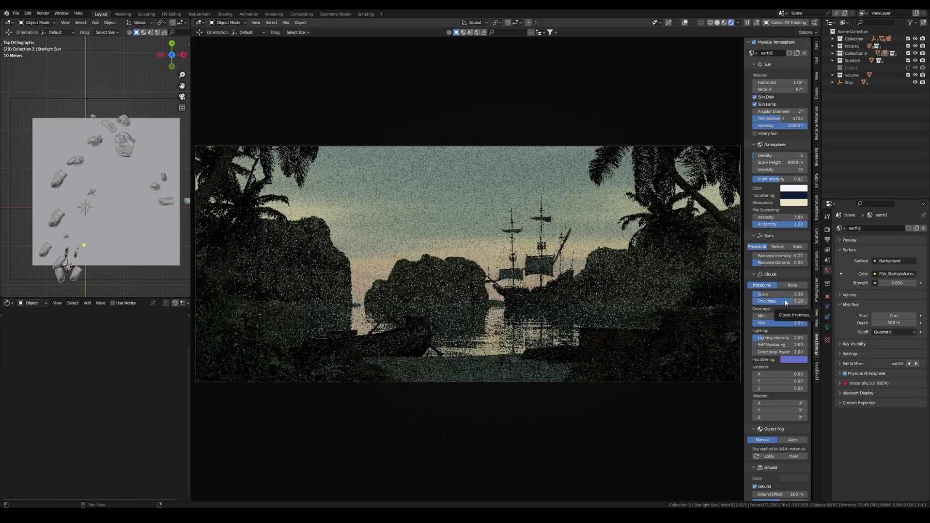
- Select the Starlight Sun lamp in the top view and rotate it to a horizontal angle of 163°, placing the sun behind the ship
{"action": "left_click", "coordinate": [90, 208]}
{"action": "left_click", "coordinate": [85, 208]}
{"action": "key", "text": "r"}
{"action": "left_click", "coordinate": [138, 216]}
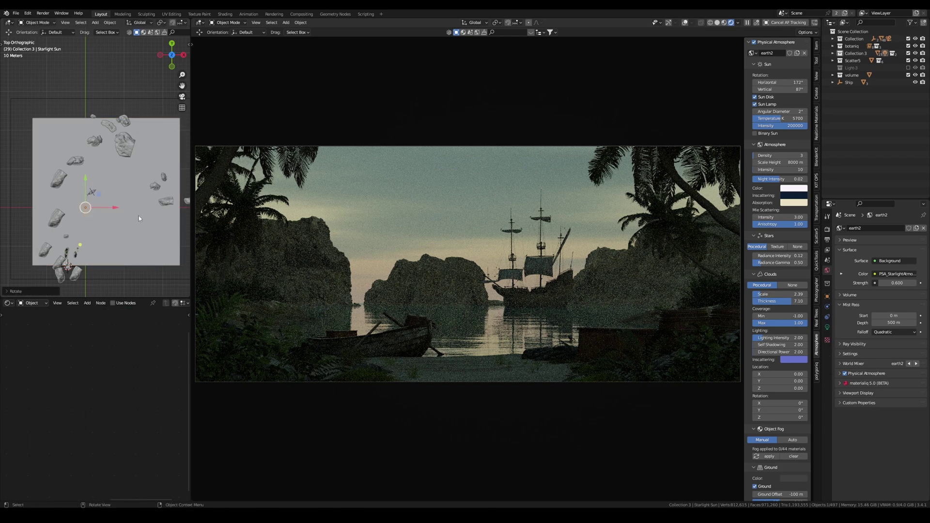
{"action": "key", "text": "r"}
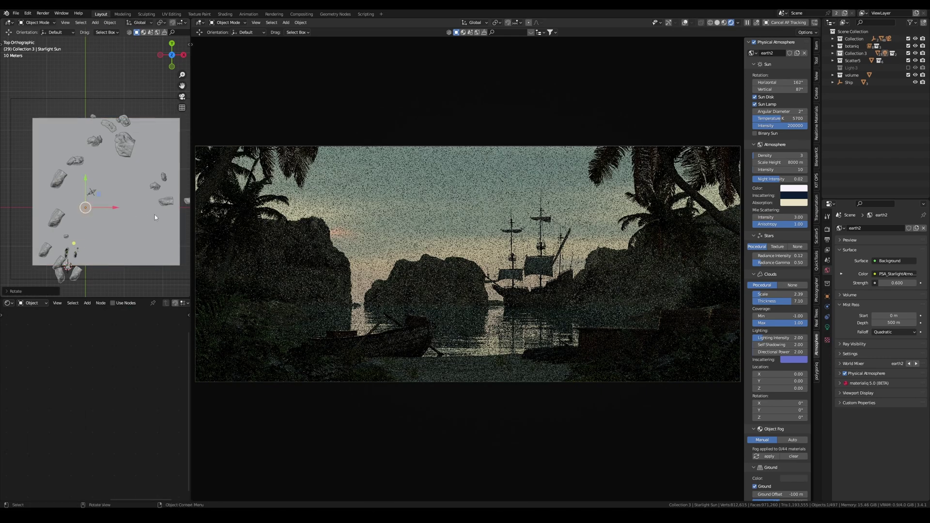
{"action": "left_click", "coordinate": [155, 214]}
{"action": "key", "text": "r"}
{"action": "left_click", "coordinate": [159, 211]}
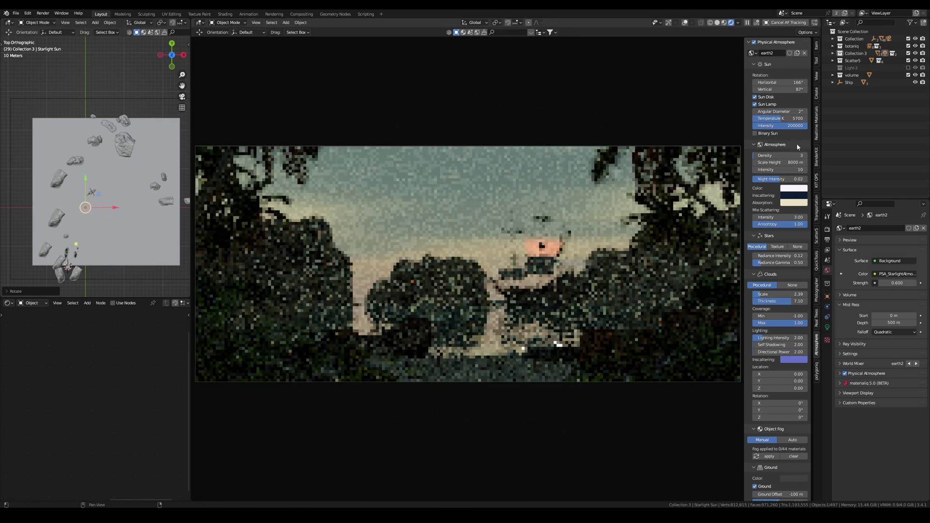
{"action": "key", "text": "r"}
{"action": "left_click", "coordinate": [189, 211]}
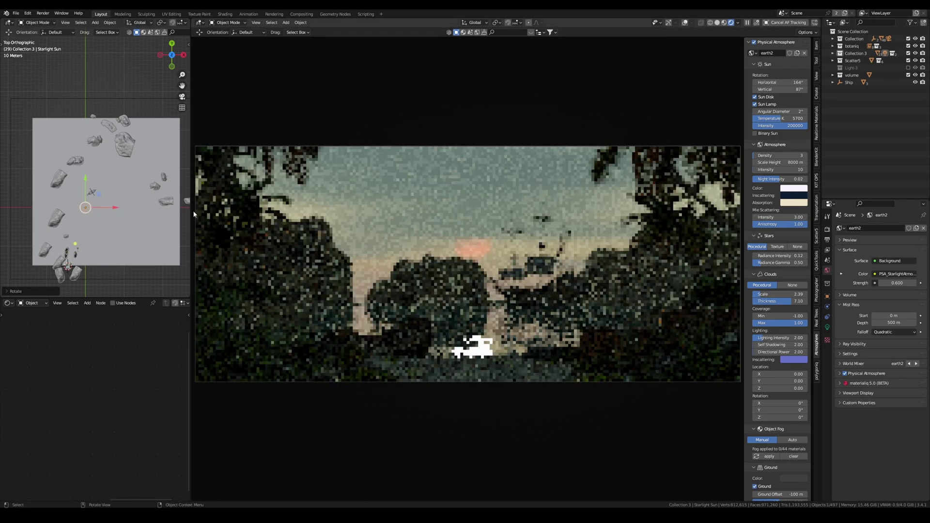
{"action": "key", "text": "r"}
{"action": "left_click", "coordinate": [159, 228]}
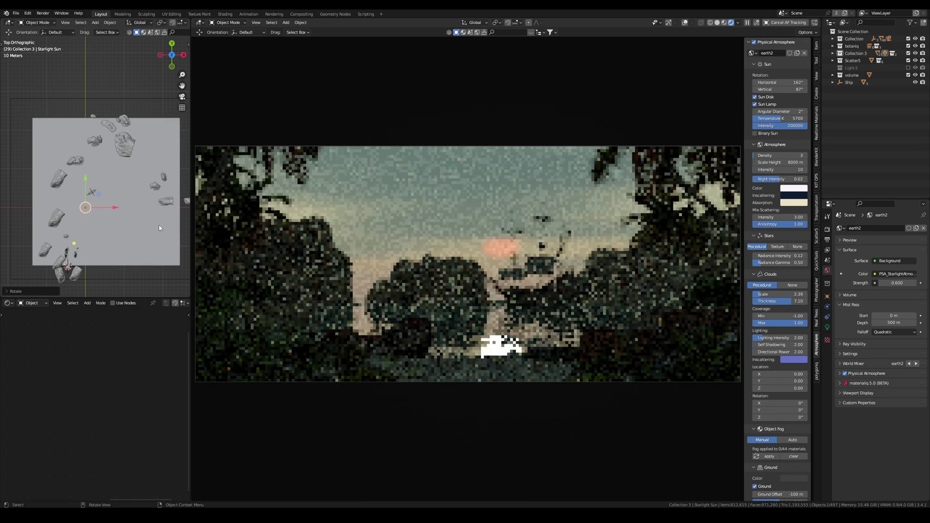
{"action": "key", "text": "r"}
{"action": "left_click", "coordinate": [161, 224]}
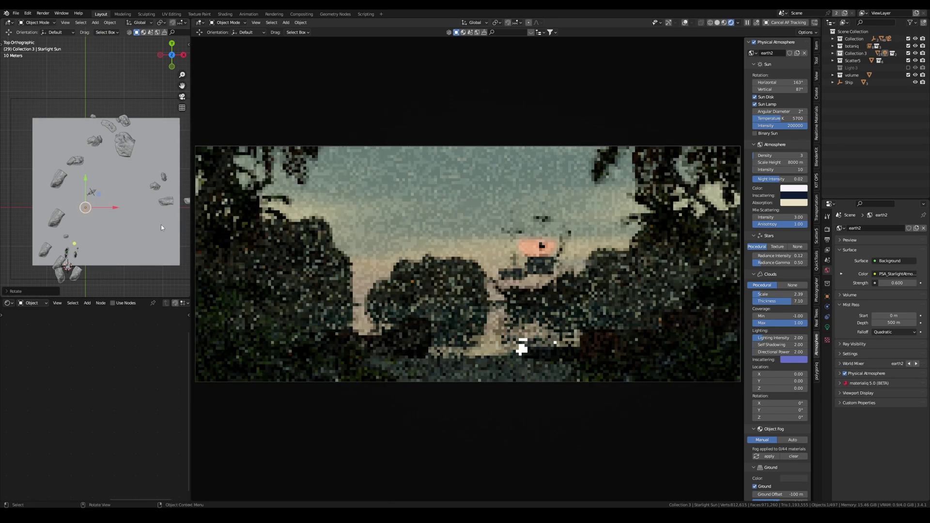
- Set the sun's vertical rotation to 88° and angular diameter to 3°, and reduce the cloud scale to 0.93 and thickness to 2.43
{"action": "left_click", "coordinate": [787, 90]}
{"action": "type", "text": "88"}
{"action": "key", "text": "Return"}
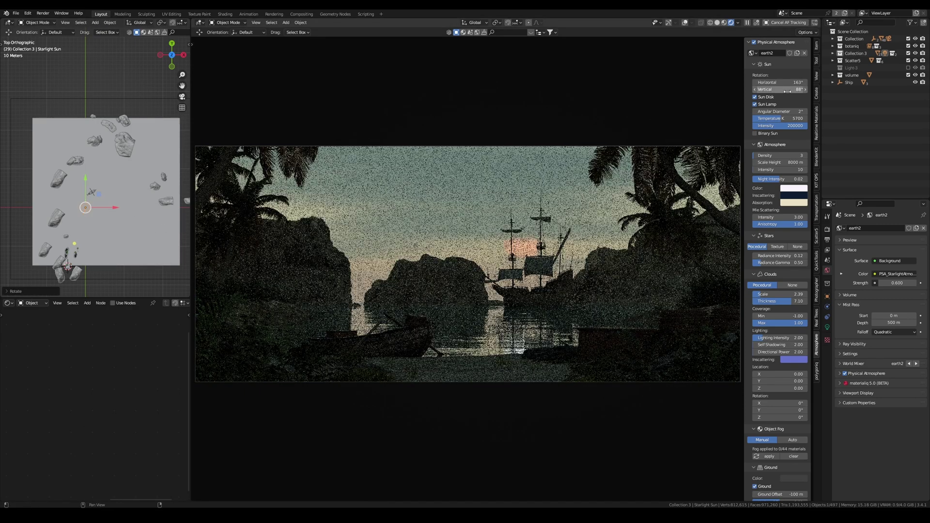
{"action": "left_click_drag", "start_coordinate": [789, 112], "coordinate": [794, 112]}
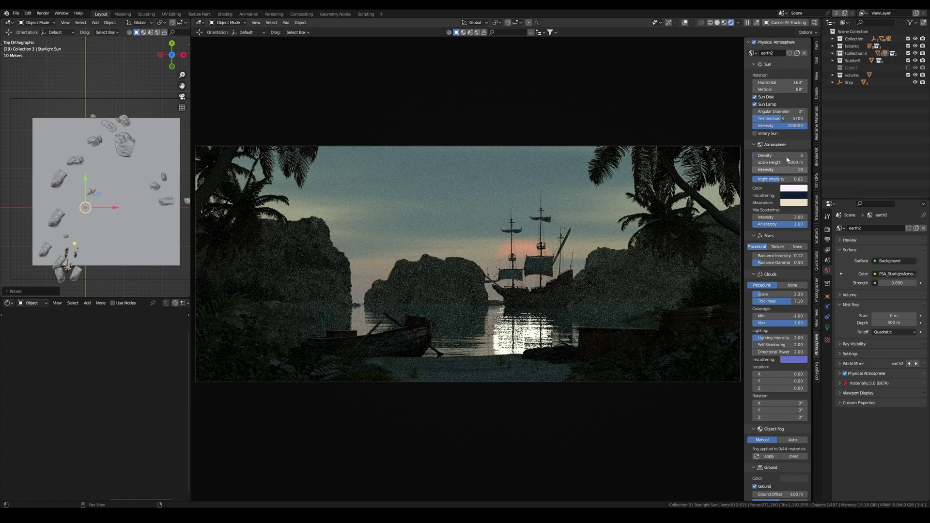
{"action": "left_click_drag", "start_coordinate": [776, 301], "coordinate": [762, 294]}
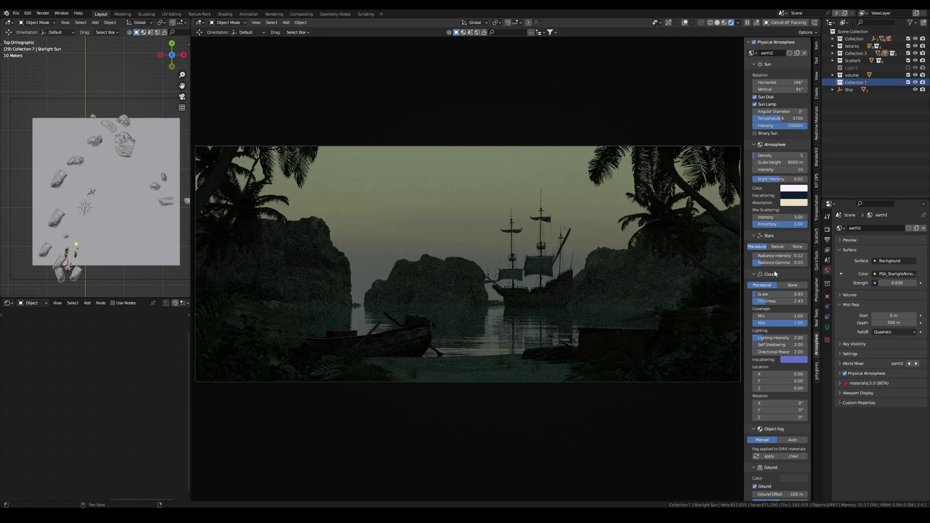
- Set the stars' radiance intensity to 10.54 and gamma to 1.32, the night intensity to 0.03, and the sun's vertical rotation to 105°
{"action": "left_click_drag", "start_coordinate": [769, 256], "coordinate": [781, 274]}
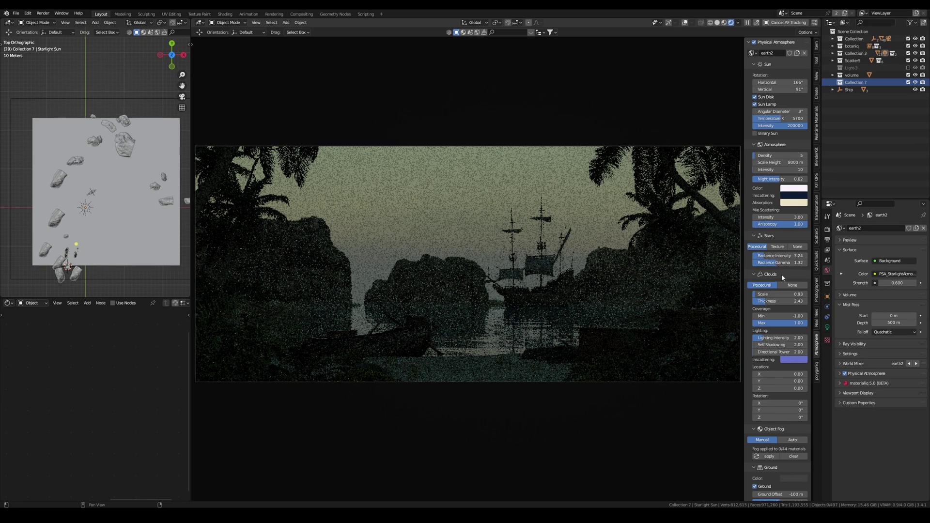
{"action": "left_click_drag", "start_coordinate": [785, 90], "coordinate": [787, 89]}
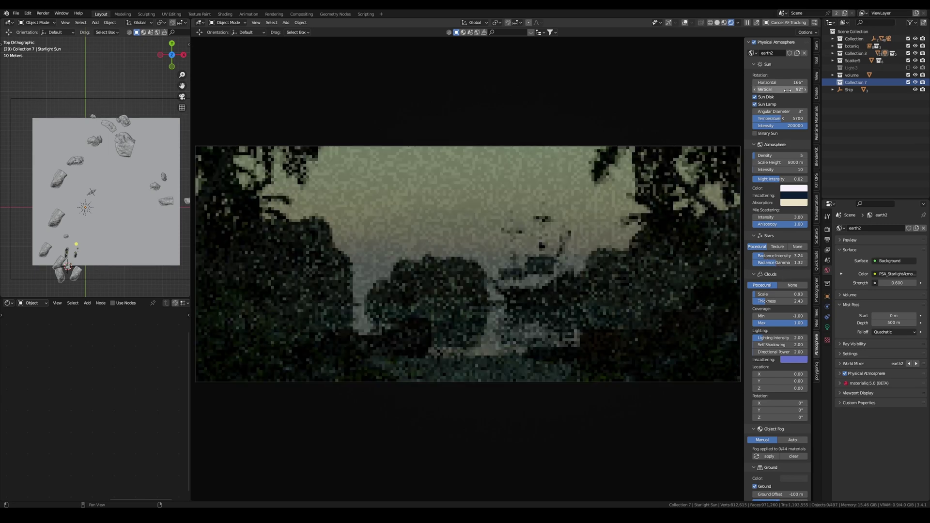
{"action": "left_click_drag", "start_coordinate": [777, 179], "coordinate": [788, 180]}
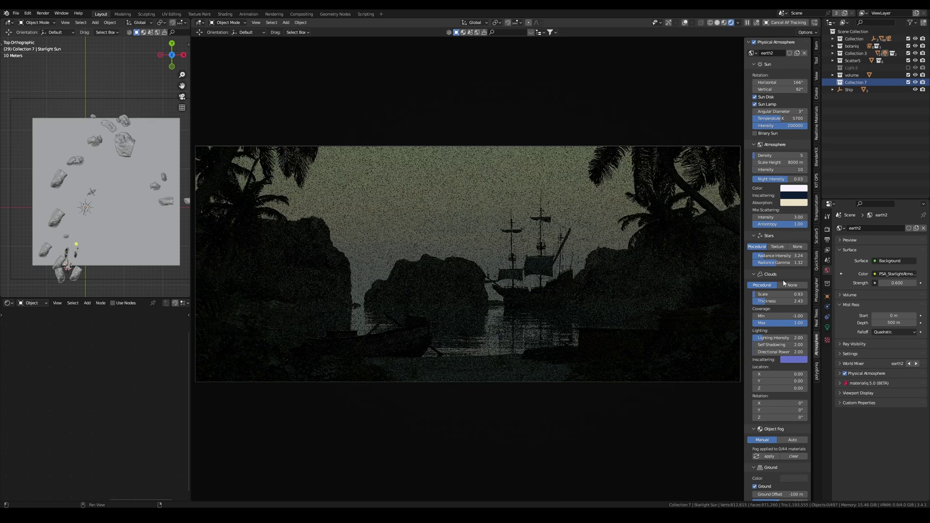
{"action": "left_click_drag", "start_coordinate": [770, 255], "coordinate": [797, 256]}
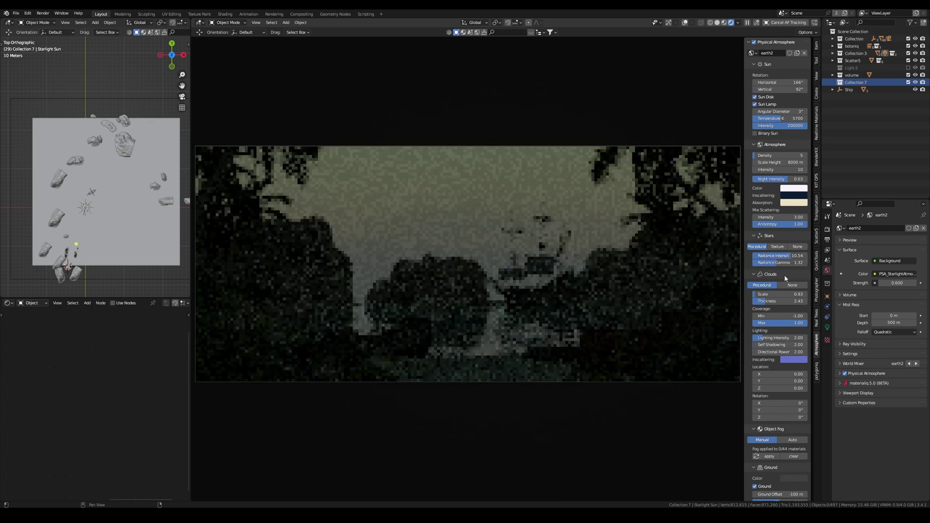
{"action": "double_click", "coordinate": [785, 89]}
{"action": "type", "text": "105"}
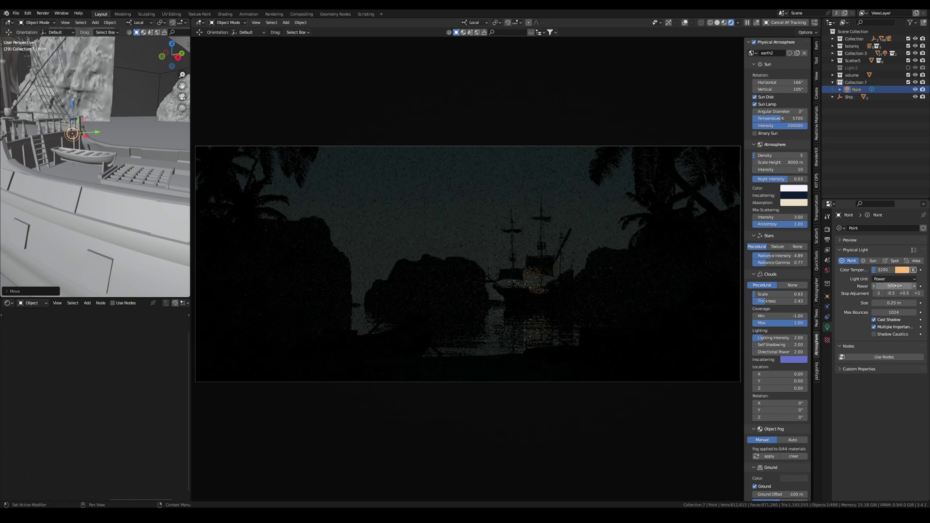
- Set the color temperature of the point light on the ship to 3000
{"action": "double_click", "coordinate": [890, 270]}
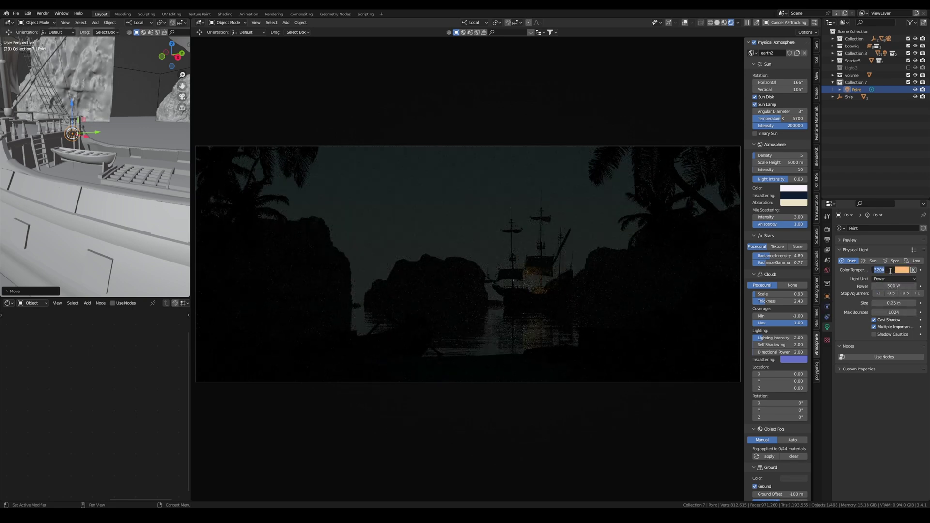
{"action": "type", "text": "3000"}
{"action": "key", "text": "Return"}
- Make a linked duplicate of the point light, position it over another part of the ship's deck, and disable its glossy ray visibility
{"action": "key", "text": "alt+d"}
{"action": "mouse_move", "coordinate": [74, 145]}
{"action": "middle_mouse_down"}
{"action": "mouse_move", "coordinate": [97, 165]}
{"action": "mouse_move", "coordinate": [66, 145]}
{"action": "middle_mouse_up"}
{"action": "left_click", "coordinate": [73, 160]}
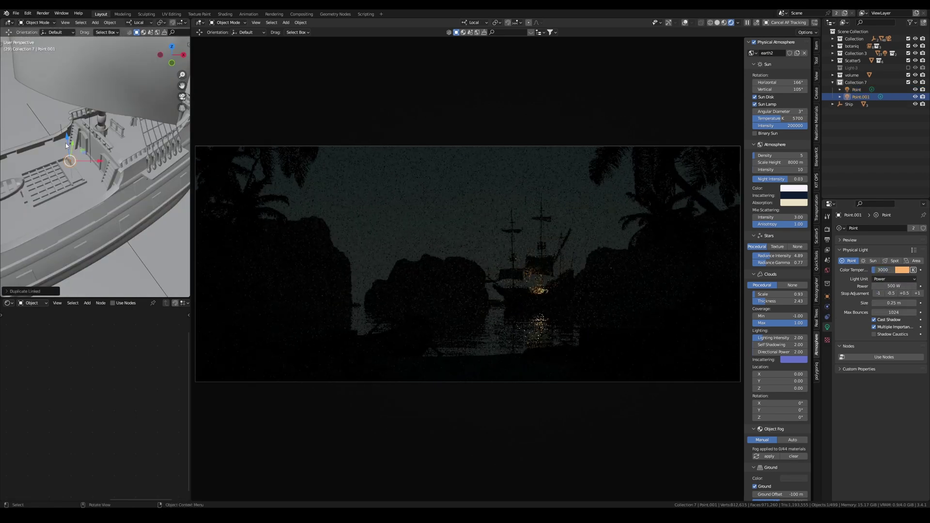
{"action": "left_click_drag", "start_coordinate": [66, 145], "coordinate": [70, 156]}
{"action": "middle_click_drag", "start_coordinate": [71, 156], "coordinate": [72, 141]}
{"action": "left_click_drag", "start_coordinate": [72, 140], "coordinate": [71, 146]}
{"action": "middle_click_drag", "start_coordinate": [72, 146], "coordinate": [100, 138]}
{"action": "left_click_drag", "start_coordinate": [100, 138], "coordinate": [101, 123]}
{"action": "left_click", "coordinate": [827, 296]}
{"action": "scroll", "coordinate": [860, 439], "scroll_direction": "down", "scroll_amount": 3}
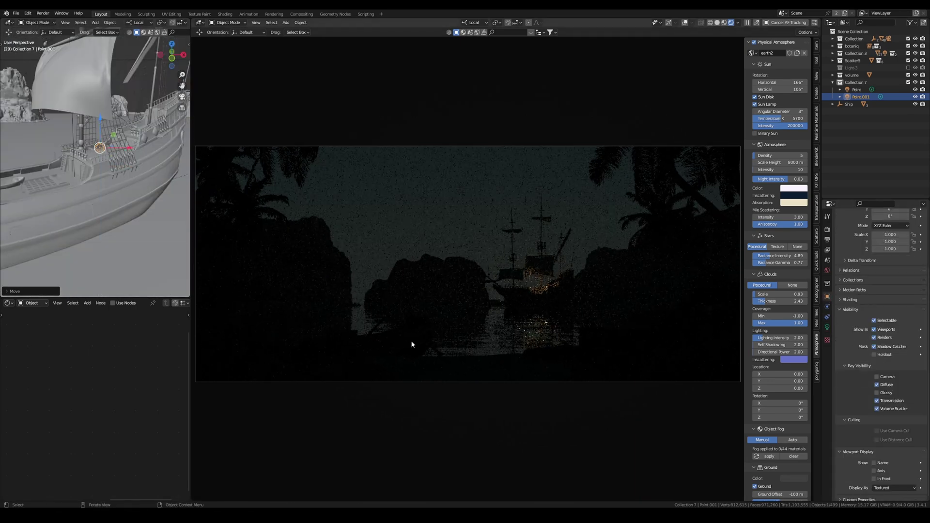
- Duplicate the point light twice, place the copies at other spots along the ship's deck, and raise the last one
{"action": "mouse_move", "coordinate": [99, 150]}
{"action": "middle_mouse_down"}
{"action": "mouse_move", "coordinate": [111, 193]}
{"action": "mouse_move", "coordinate": [112, 146]}
{"action": "middle_mouse_up"}
{"action": "key", "text": "shift+d"}
{"action": "left_click", "coordinate": [73, 193]}
{"action": "key", "text": "shift+d"}
{"action": "left_click", "coordinate": [123, 164]}
{"action": "left_click_drag", "start_coordinate": [109, 153], "coordinate": [110, 131]}
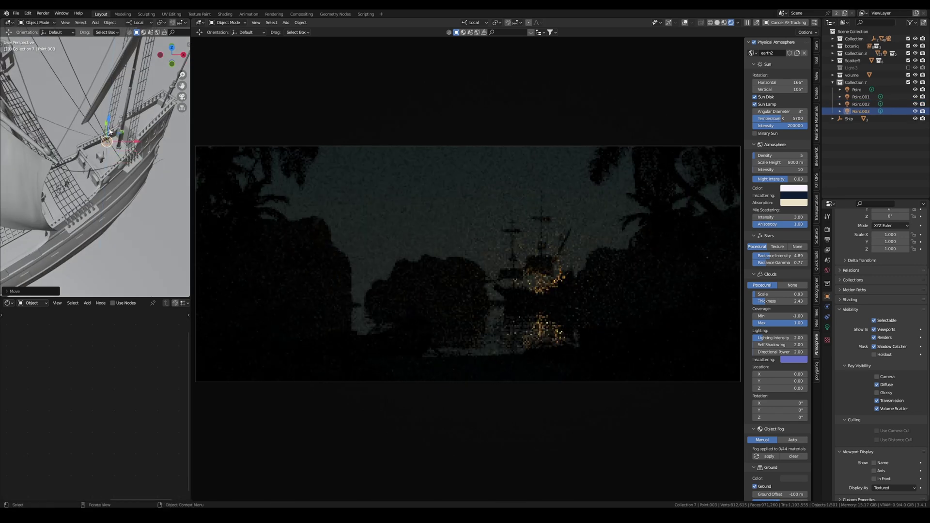
- Set the power of the linked point lights on the ship to 300 W
{"action": "middle_click_drag", "start_coordinate": [111, 131], "coordinate": [105, 145]}
{"action": "left_click", "coordinate": [827, 327]}
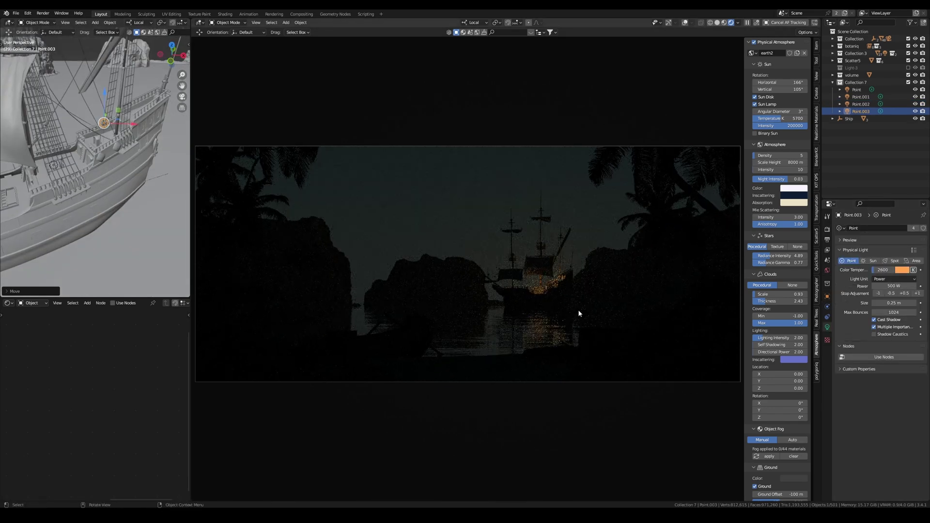
{"action": "left_click", "coordinate": [891, 286]}
{"action": "type", "text": "300"}
{"action": "key", "text": "Return"}
- Set the Physical Atmosphere's atmosphere intensity to 50
{"action": "left_click", "coordinate": [787, 170]}
{"action": "type", "text": "20"}
{"action": "key", "text": "Return"}
{"action": "left_click", "coordinate": [787, 170]}
{"action": "type", "text": "50"}
{"action": "key", "text": "Return"}
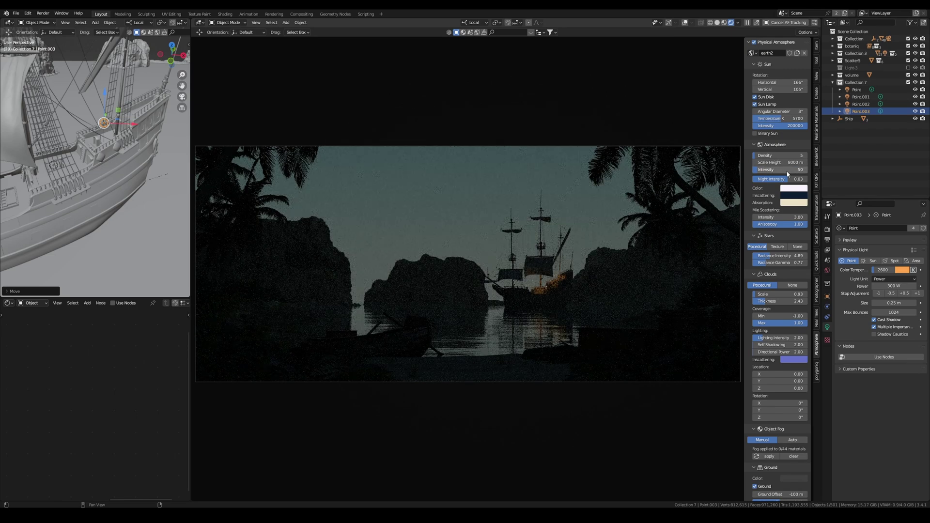
- Make a linked duplicate of the ship's point light, move it over to the foreground beach, and lower it towards the ground
{"action": "key", "text": "KP_7"}
{"action": "scroll", "coordinate": [107, 192], "scroll_direction": "down", "scroll_amount": 10}
{"action": "middle_click_drag", "start_coordinate": [116, 121], "coordinate": [137, 37], "text": "shift"}
{"action": "key", "text": "shift+d"}
{"action": "left_click", "coordinate": [146, 142]}
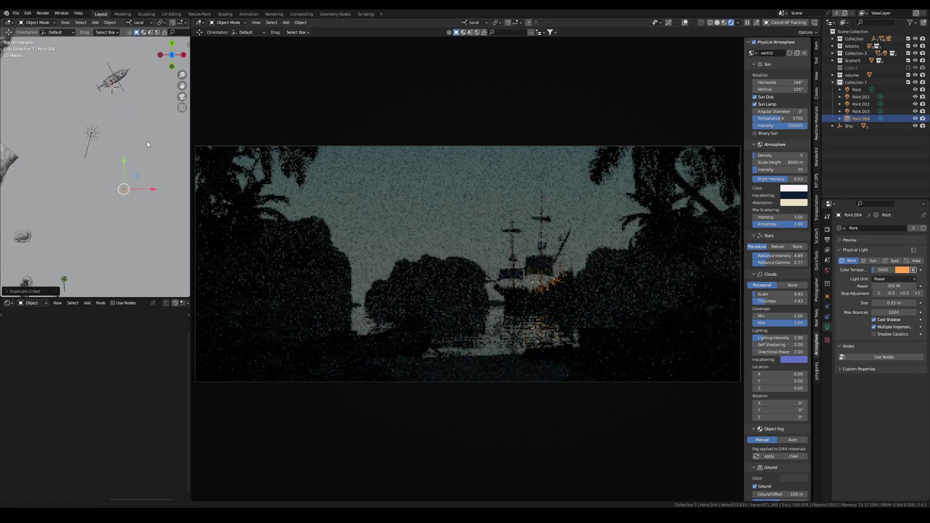
{"action": "middle_click_drag", "start_coordinate": [147, 141], "coordinate": [147, 52], "text": "shift"}
{"action": "key", "text": "g"}
{"action": "left_click", "coordinate": [42, 242]}
{"action": "middle_click_drag", "start_coordinate": [43, 243], "coordinate": [83, 92]}
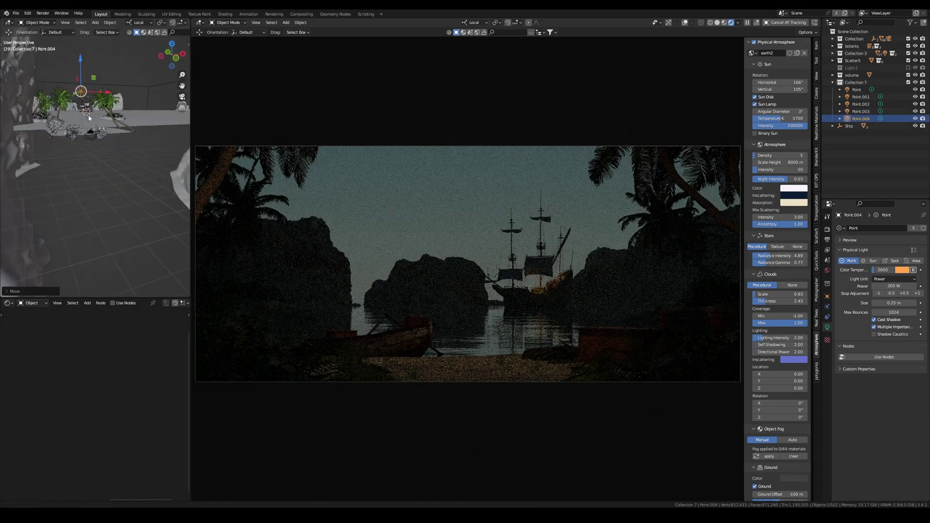
{"action": "left_click_drag", "start_coordinate": [83, 90], "coordinate": [85, 130]}
- Move the beach point light close beside the chest and barrels in the foreground
{"action": "key", "text": "KP_7"}
{"action": "key", "text": "grave"}
{"action": "left_click", "coordinate": [135, 184]}
{"action": "key", "text": "g"}
{"action": "left_click", "coordinate": [167, 181]}
{"action": "middle_click_drag", "start_coordinate": [167, 181], "coordinate": [146, 135]}
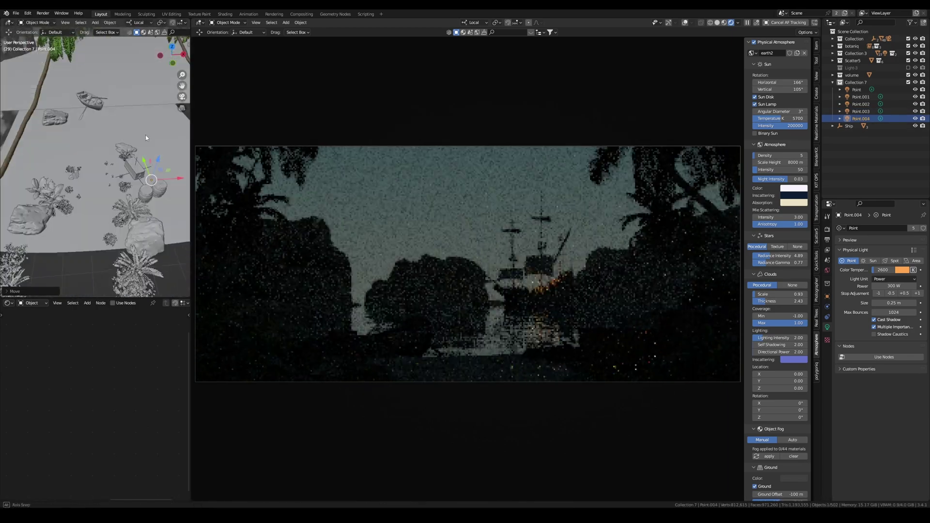
{"action": "left_click_drag", "start_coordinate": [147, 136], "coordinate": [158, 149]}
- Replace the linked beach light with an independent duplicate in nearly the same spot and set its power to 100 W
{"action": "key", "text": "KP_7"}
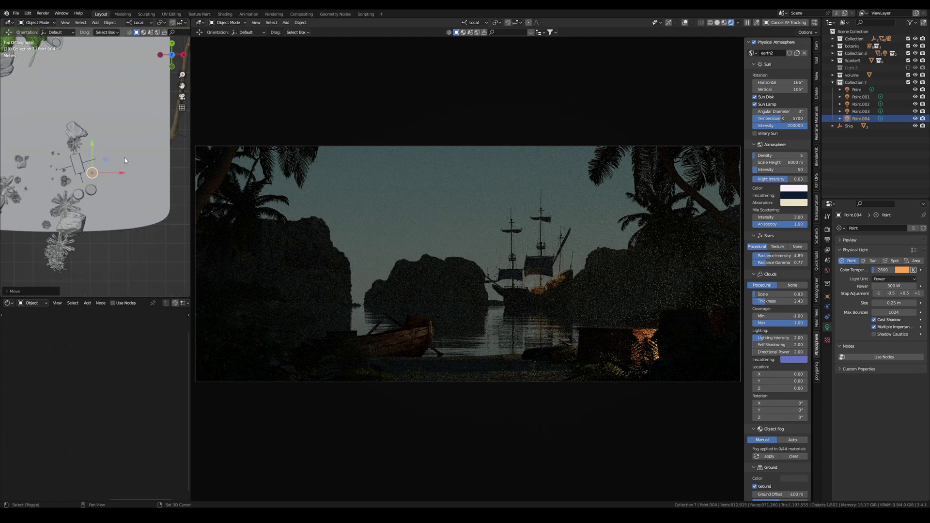
{"action": "key", "text": "shift+d"}
{"action": "left_click", "coordinate": [97, 172]}
{"action": "left_click", "coordinate": [92, 173]}
{"action": "key", "text": "Delete"}
{"action": "left_click", "coordinate": [98, 173]}
{"action": "left_click", "coordinate": [893, 286]}
{"action": "type", "text": "100"}
{"action": "key", "text": "Return"}
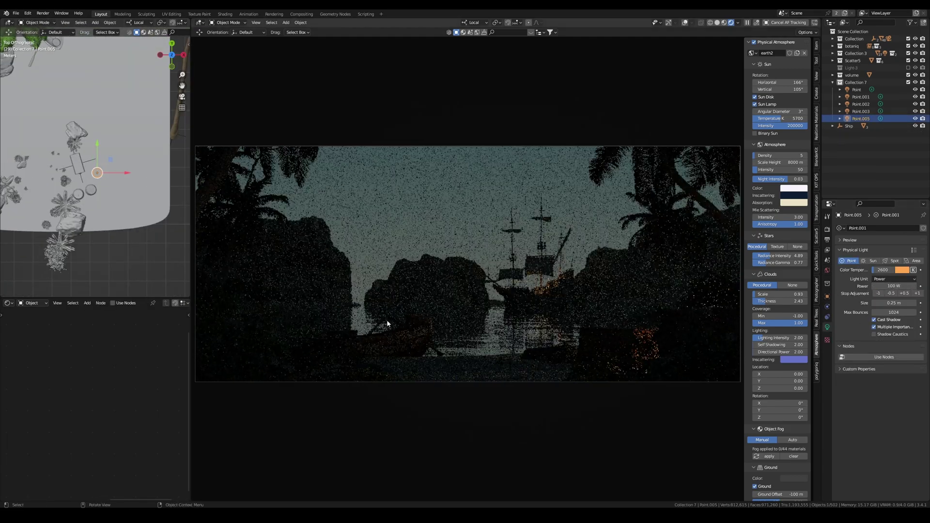
- Make a linked duplicate of the 100 W light and place it about 6 m away, by the large rock across the beach
{"action": "middle_click_drag", "start_coordinate": [96, 197], "coordinate": [147, 195], "text": "shift"}
{"action": "key", "text": "alt+d"}
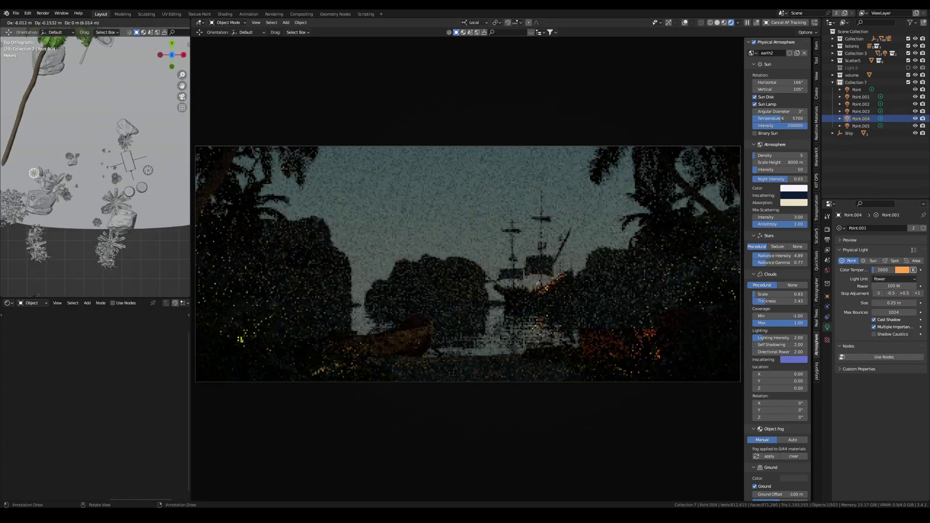
{"action": "left_click", "coordinate": [29, 206]}
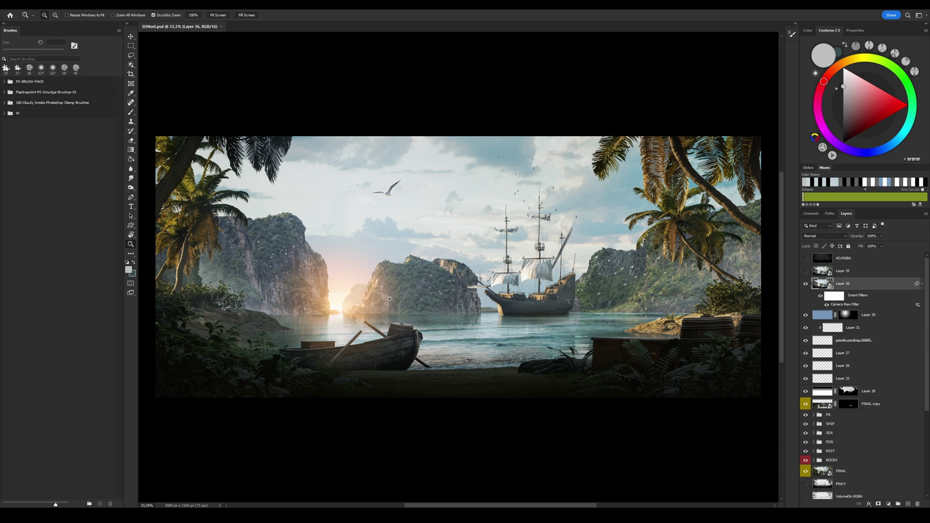
- Switch to Photoshop and examine the SUNset.psd composite up close, from the sunset and rowboat to the ship and palms
{"action": "key", "text": "v"}
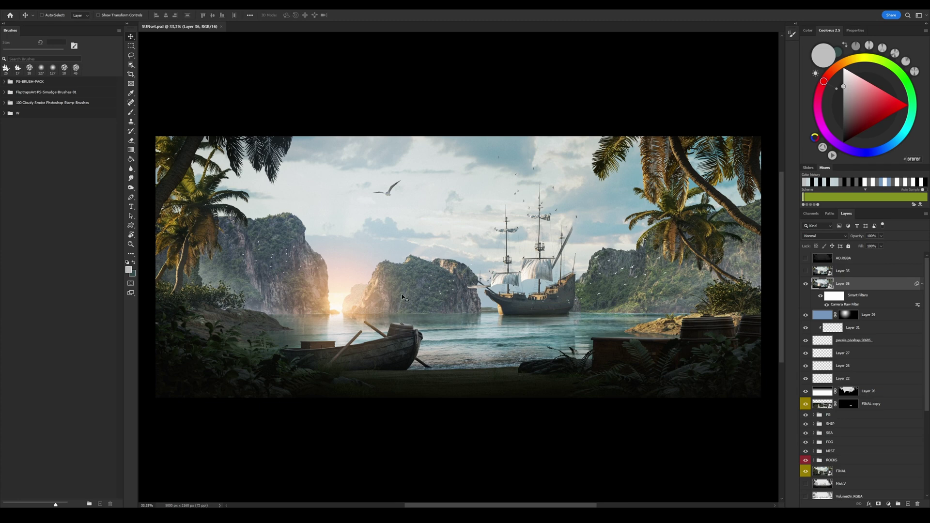
{"action": "key", "text": "z"}
{"action": "left_click", "coordinate": [500, 306]}
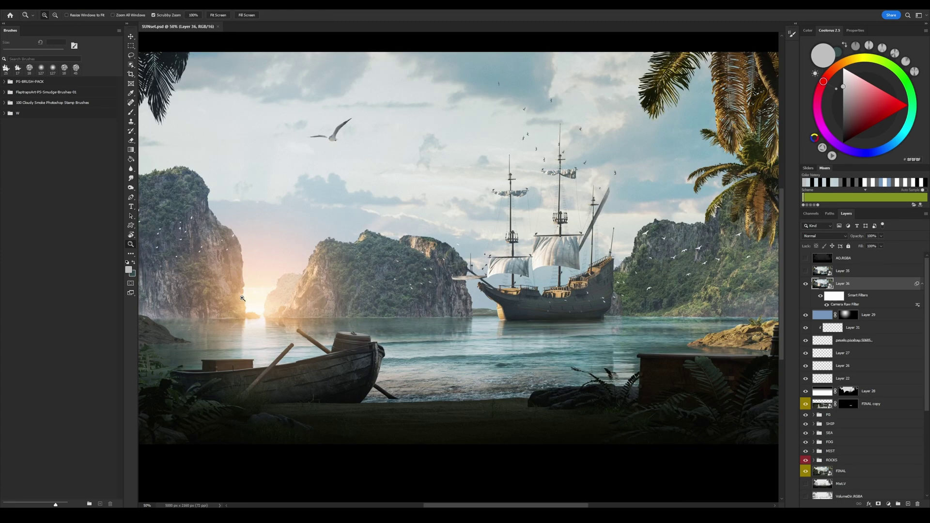
{"action": "left_click_drag", "start_coordinate": [242, 298], "coordinate": [415, 334]}
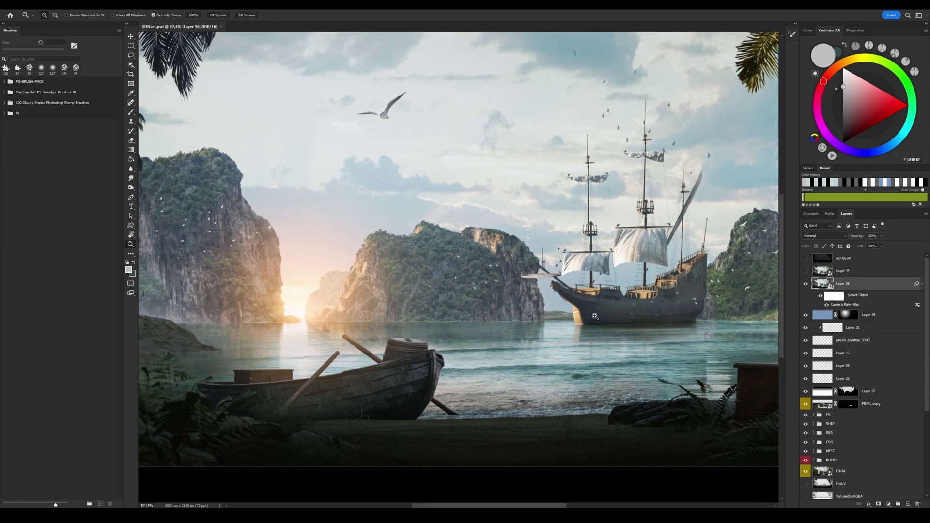
{"action": "left_click_drag", "start_coordinate": [595, 316], "coordinate": [335, 301]}
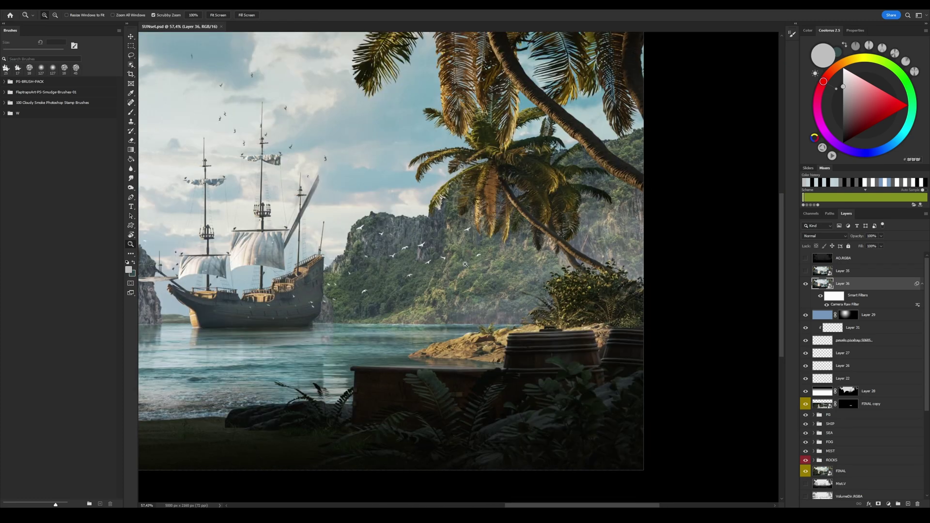
{"action": "scroll", "coordinate": [398, 303], "scroll_direction": "left", "scroll_amount": 10}
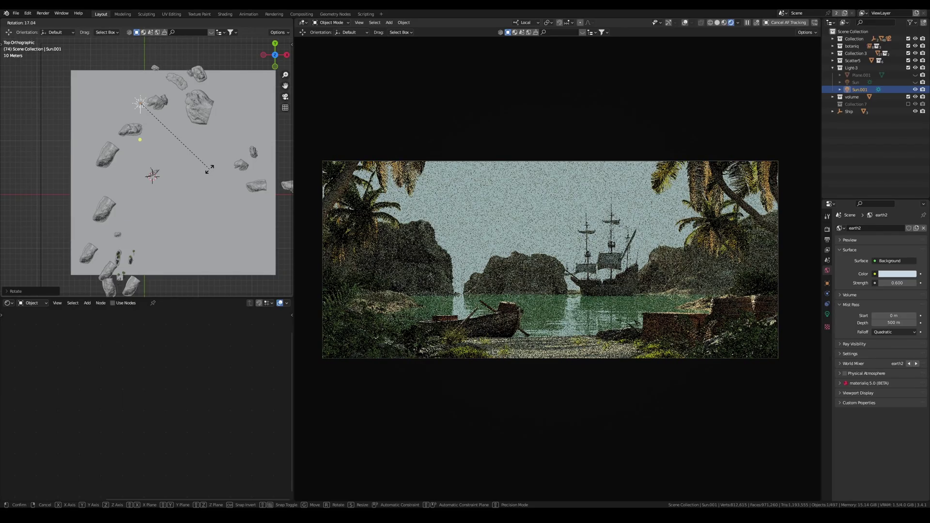
- Switch to Blender and rotate the Sun.001 light about 17° in the top view
{"action": "left_click", "coordinate": [210, 169]}
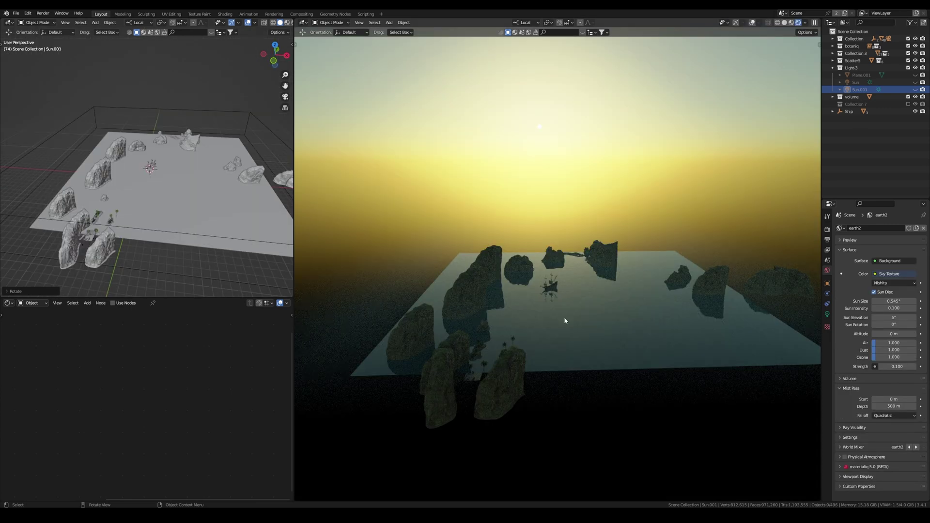
- Set the Nishita sky texture's sun intensity to 1.000 and adjust its sun rotation
{"action": "middle_click_drag", "start_coordinate": [546, 219], "coordinate": [548, 218]}
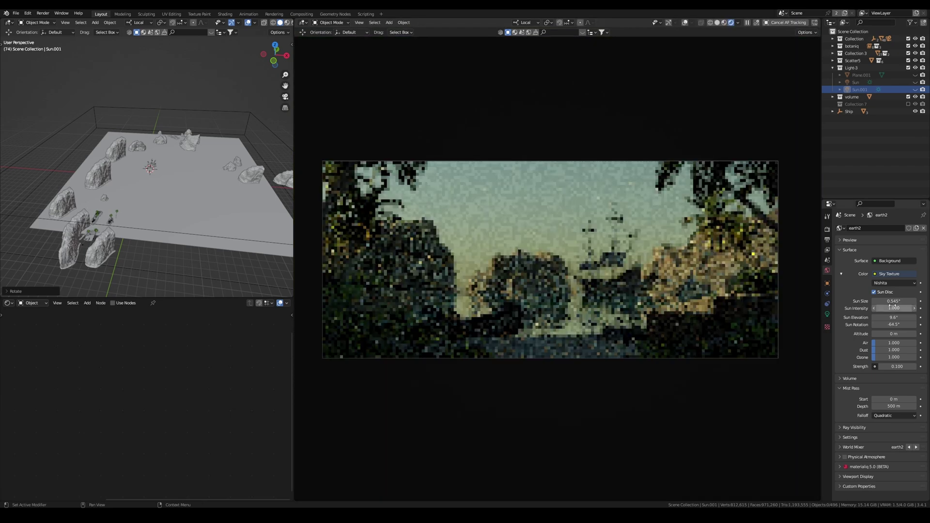
{"action": "left_click_drag", "start_coordinate": [887, 308], "coordinate": [890, 306]}
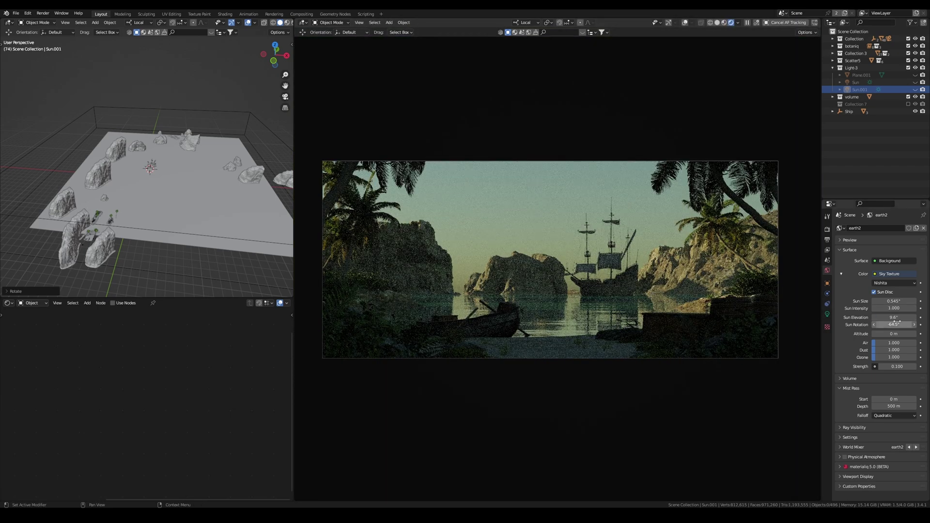
{"action": "left_click_drag", "start_coordinate": [895, 323], "coordinate": [904, 322]}
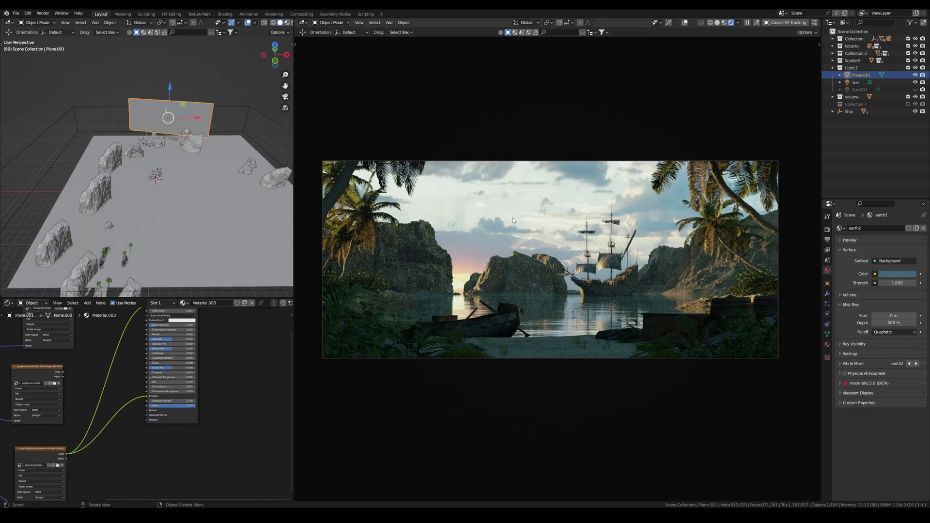
- Display the background plane's texture image stunning-landscape-with-sunrise-clouds.jpg in an Image Editor and review its connections in the material's node setup
{"action": "scroll", "coordinate": [128, 390], "scroll_direction": "down", "scroll_amount": 3}
{"action": "middle_click_drag", "start_coordinate": [129, 390], "coordinate": [201, 360]}
{"action": "left_click", "coordinate": [141, 415]}
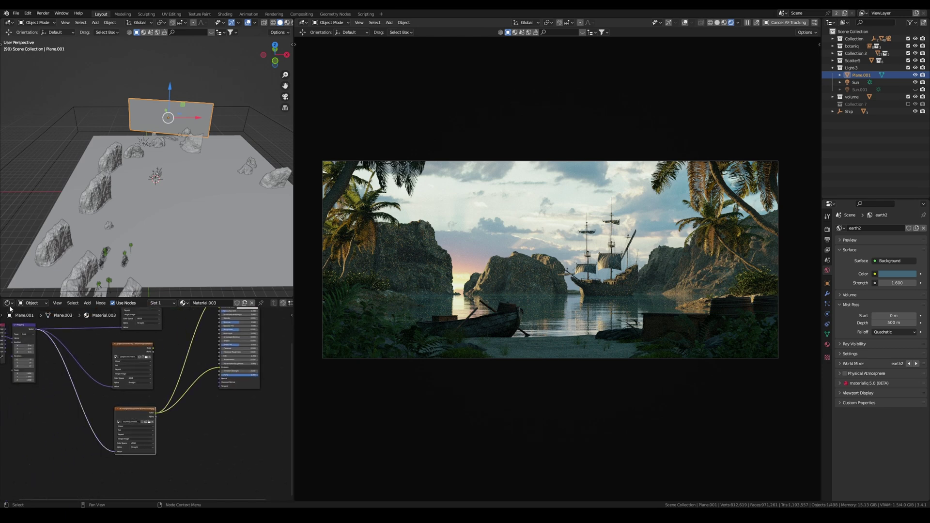
{"action": "key", "text": "space"}
{"action": "key", "text": "space"}
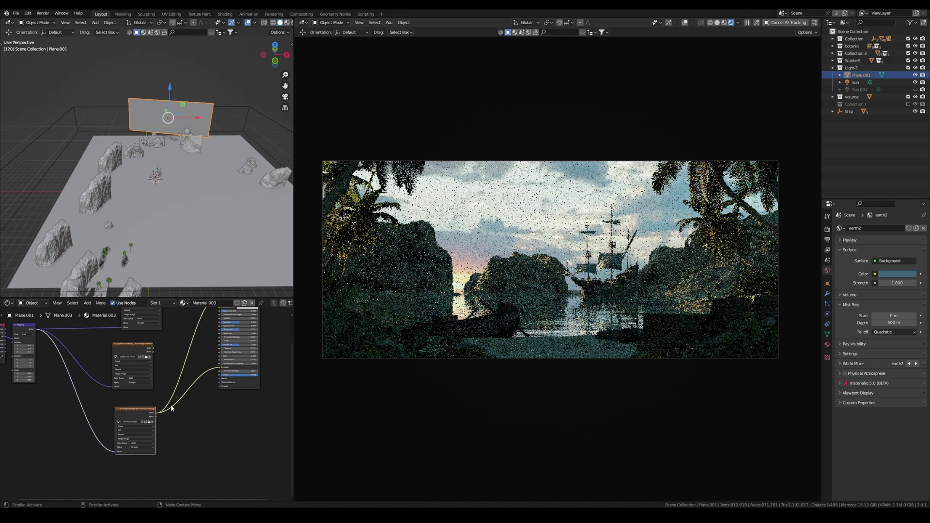
{"action": "left_click", "coordinate": [9, 303]}
{"action": "left_click", "coordinate": [26, 487]}
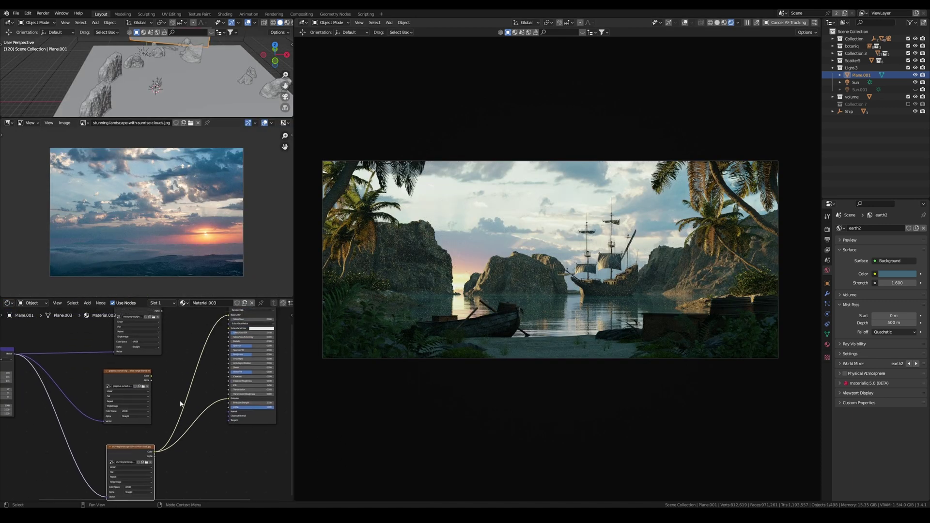
{"action": "scroll", "coordinate": [149, 415], "scroll_direction": "down", "scroll_amount": 1}
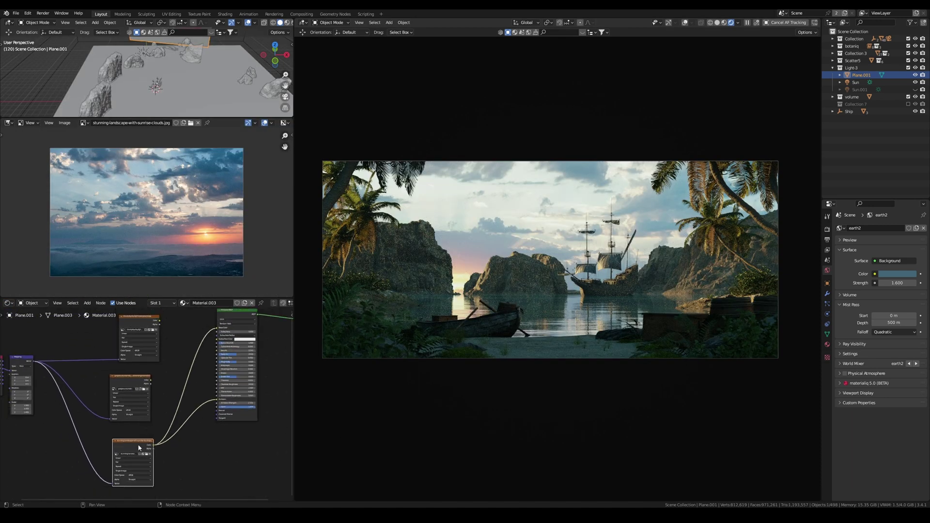
{"action": "scroll", "coordinate": [196, 408], "scroll_direction": "down", "scroll_amount": 1}
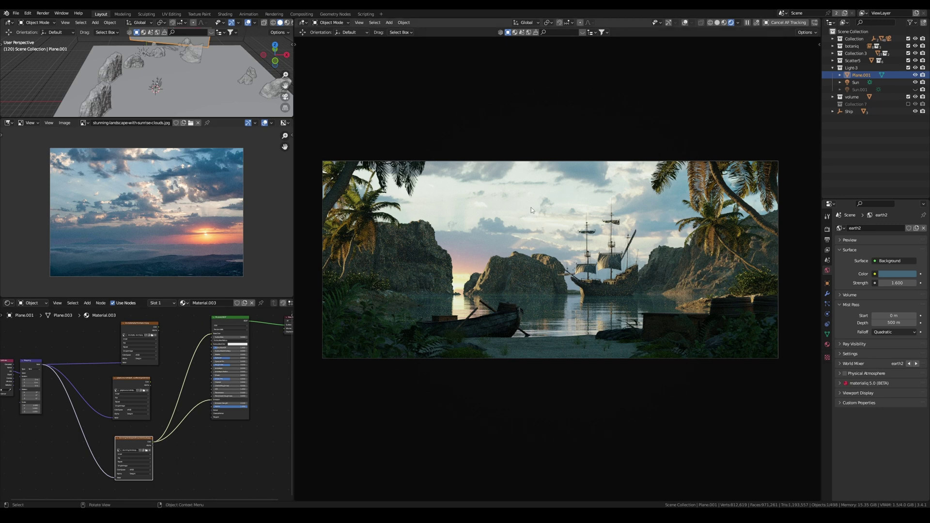
- Show the transform gizmos in the camera view and adjust the position of the background sky plane
{"action": "left_click", "coordinate": [668, 23]}
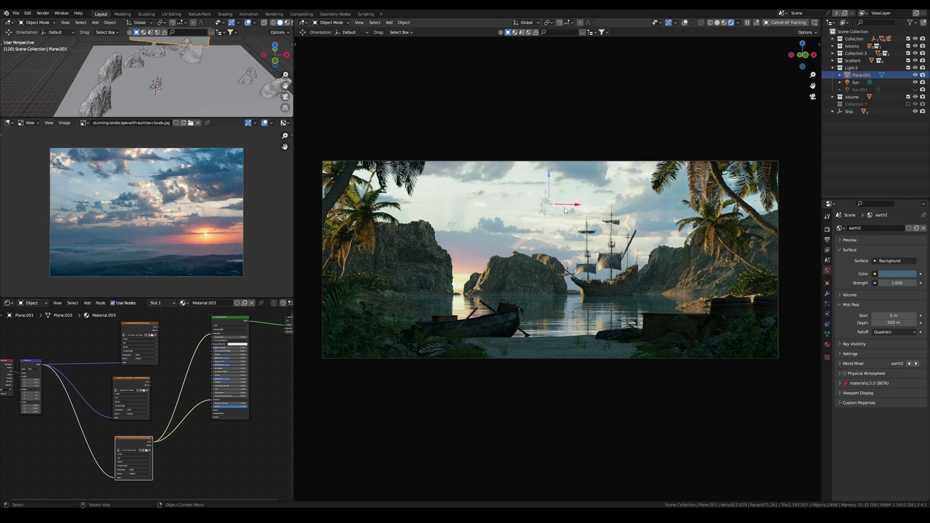
{"action": "left_click_drag", "start_coordinate": [565, 210], "coordinate": [553, 186]}
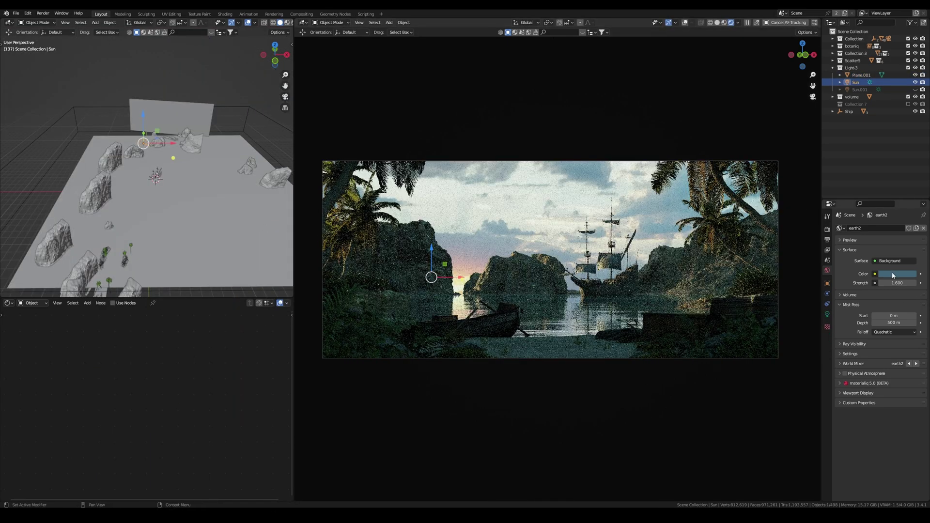
- Move the sun light slightly towards the beach in the top view and change the world background color to a lighter grey-blue
{"action": "left_click", "coordinate": [896, 275]}
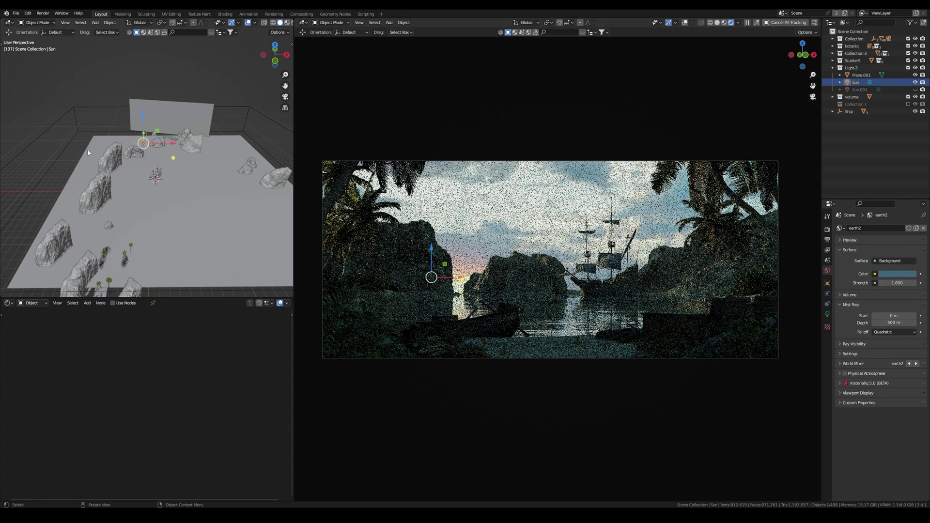
{"action": "key", "text": "KP_7"}
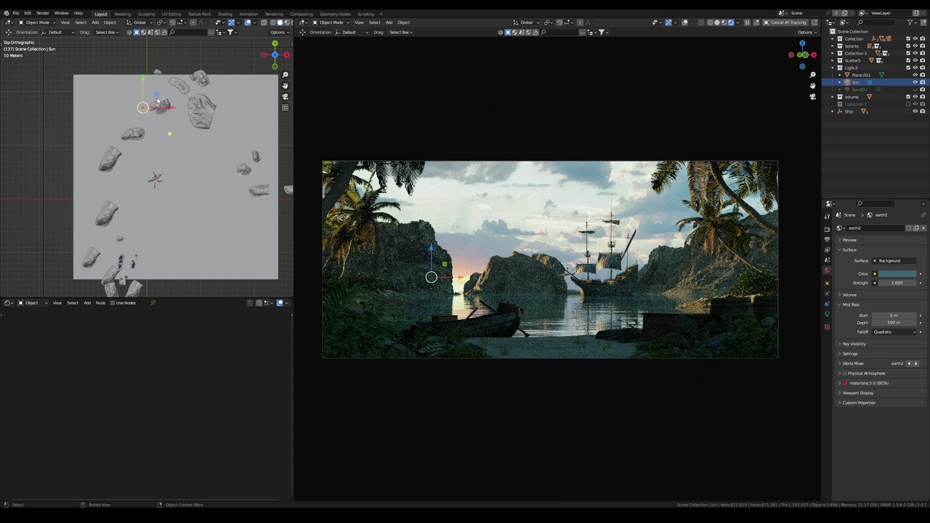
{"action": "key", "text": "g"}
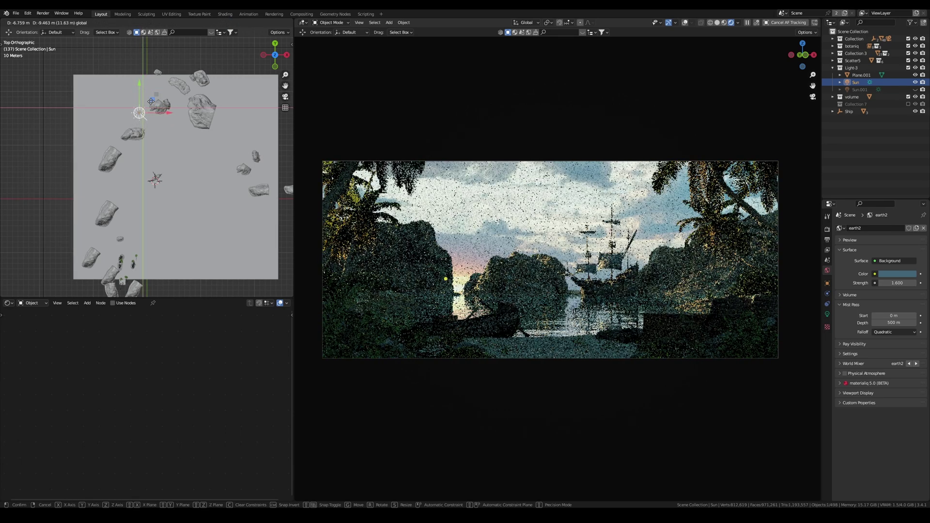
{"action": "left_click", "coordinate": [152, 101]}
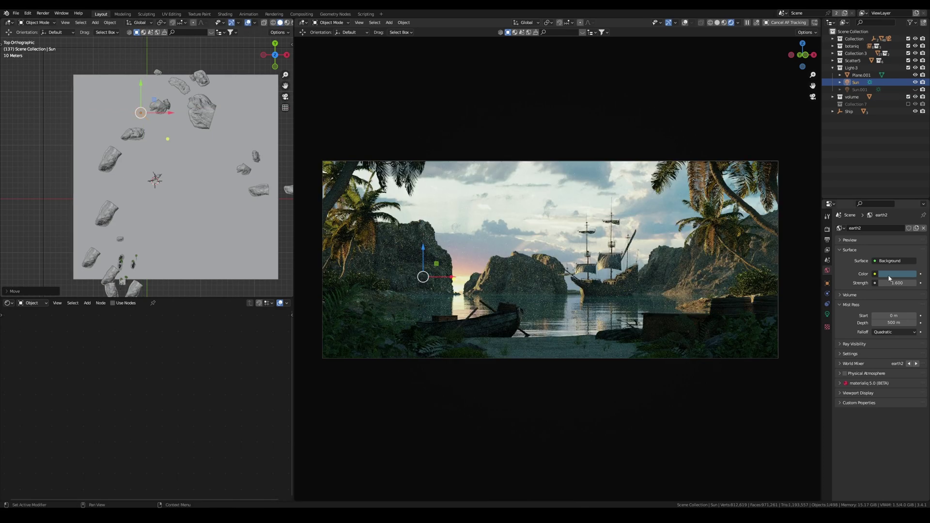
{"action": "left_click", "coordinate": [898, 274]}
{"action": "mouse_move", "coordinate": [889, 197]}
{"action": "left_mouse_down"}
{"action": "mouse_move", "coordinate": [882, 191]}
{"action": "mouse_move", "coordinate": [911, 187]}
{"action": "mouse_move", "coordinate": [882, 189]}
{"action": "left_mouse_up"}
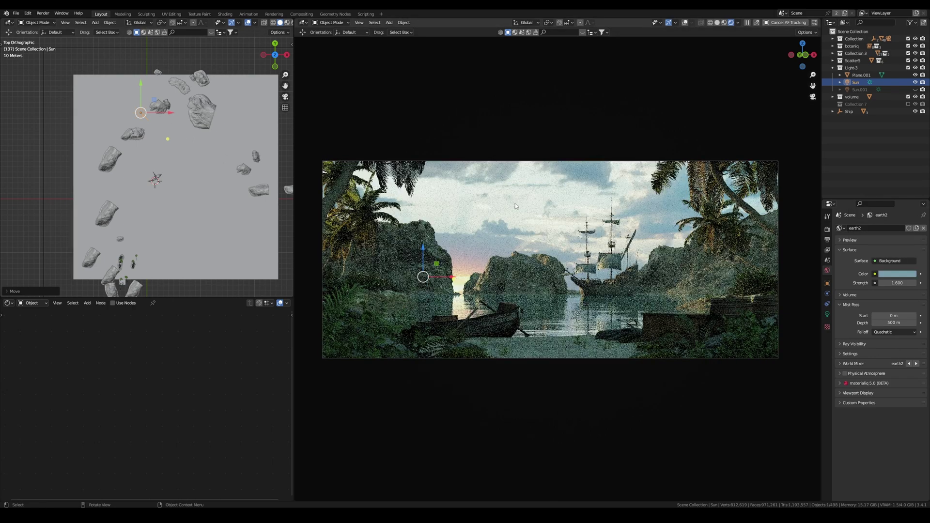
- Set the emission strength of the background sky plane's material to 2
{"action": "left_click", "coordinate": [515, 203]}
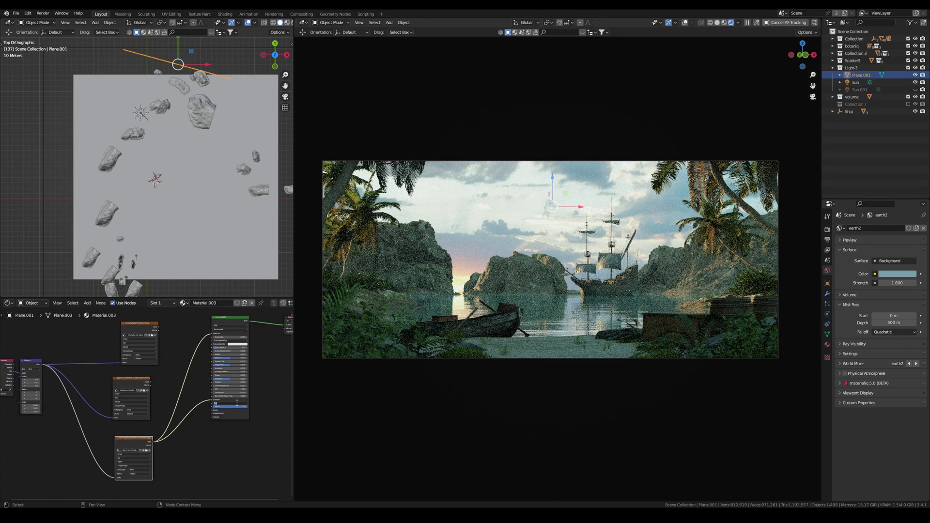
{"action": "type", "text": "3"}
{"action": "key", "text": "Return"}
{"action": "left_click", "coordinate": [236, 404]}
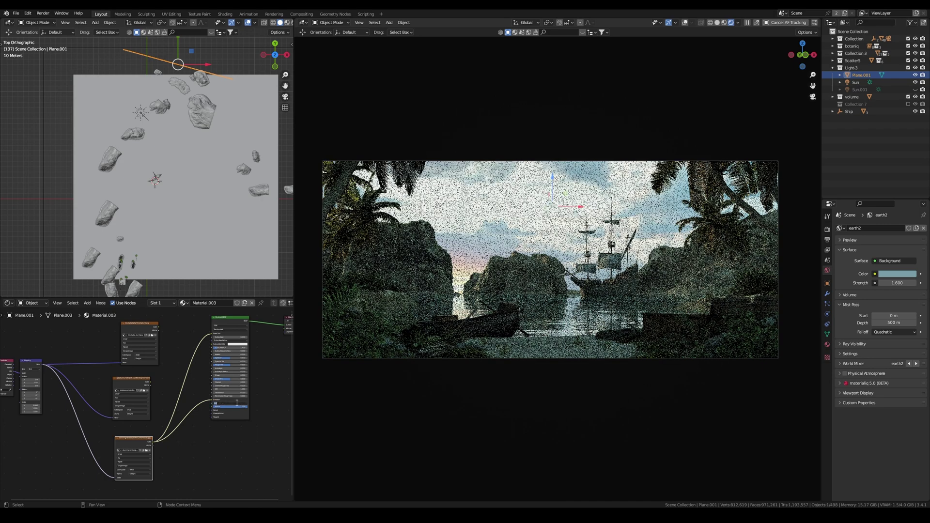
{"action": "type", "text": "2"}
{"action": "key", "text": "Return"}
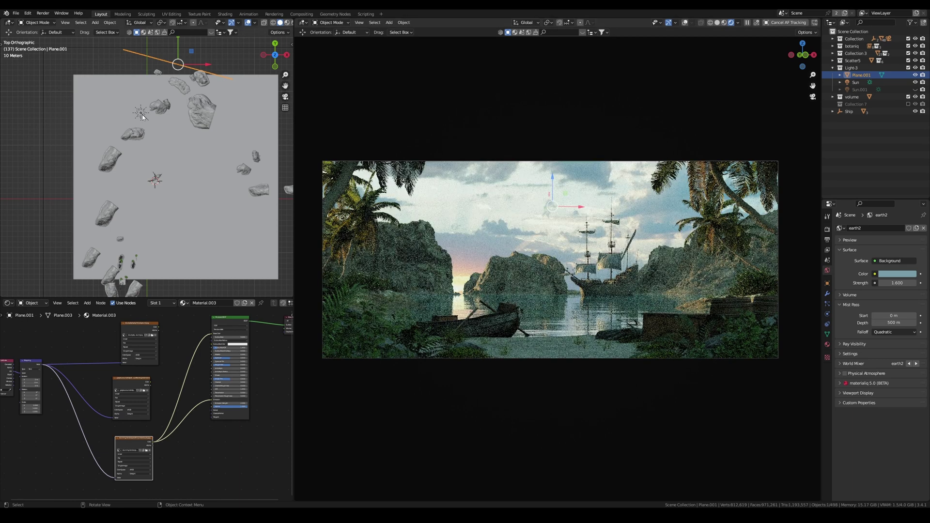
- Rotate the sun light about 3° in the top view
{"action": "left_click", "coordinate": [142, 115]}
{"action": "key", "text": "r"}
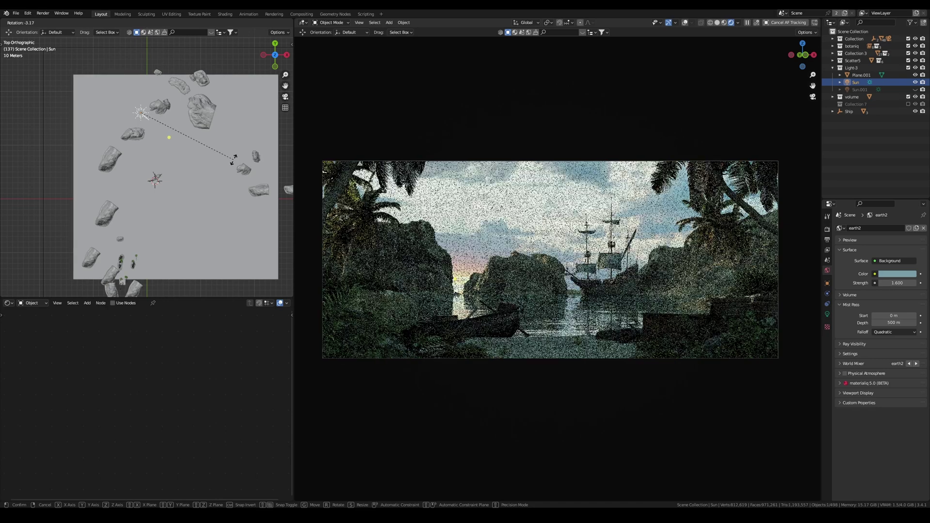
{"action": "left_click", "coordinate": [234, 159]}
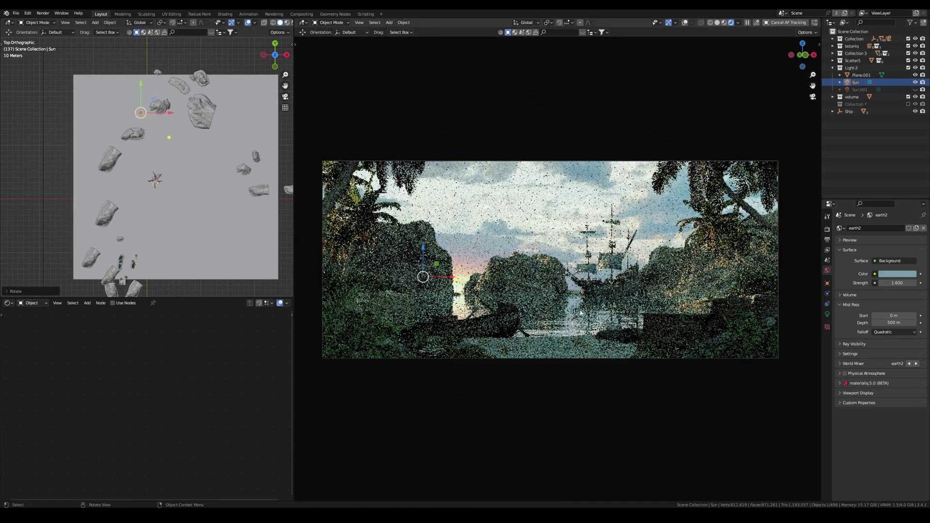
- Change the world background color to a purple-tinted blue
{"action": "left_click", "coordinate": [897, 274]}
{"action": "left_click", "coordinate": [890, 196]}
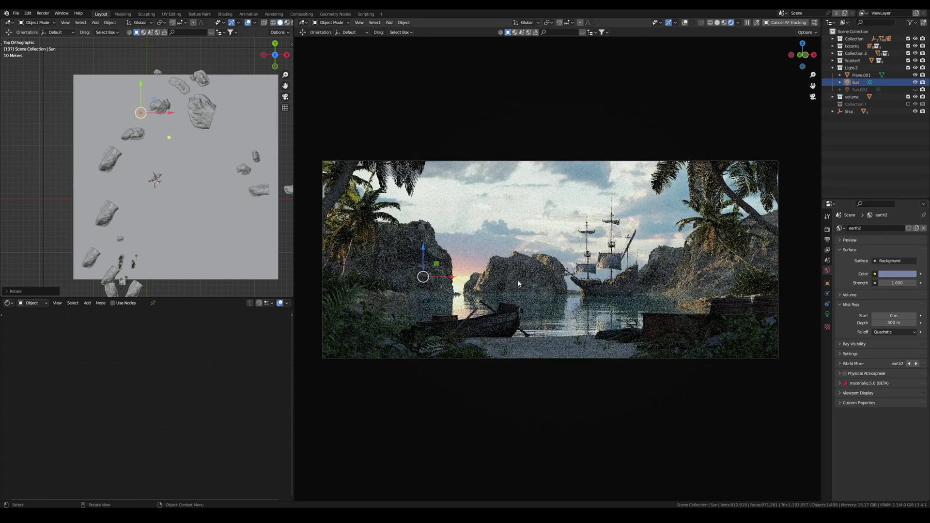
- Check the sun lighting over the bay from above and rotate the sun light slightly in the top view
{"action": "key", "text": "KP_7"}
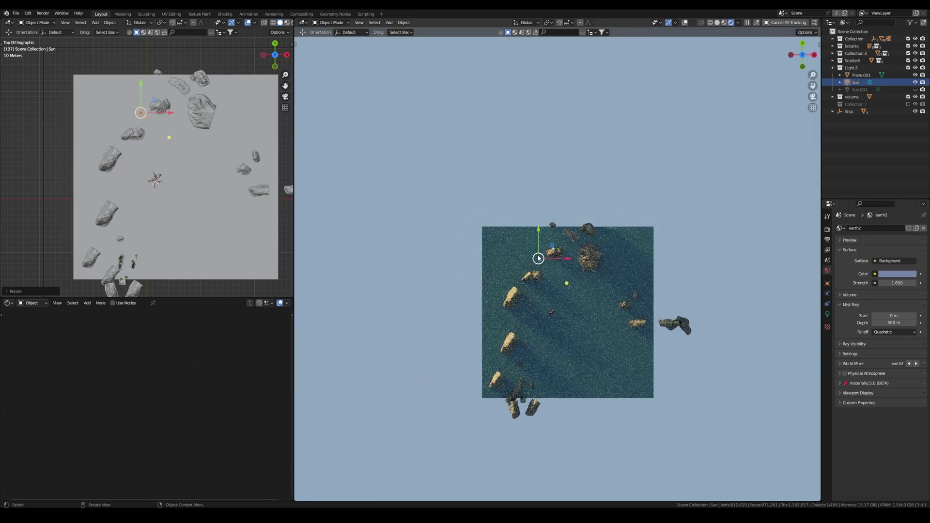
{"action": "middle_click_drag", "start_coordinate": [523, 261], "coordinate": [490, 223], "text": "shift"}
{"action": "scroll", "coordinate": [490, 222], "scroll_direction": "up", "scroll_amount": 1}
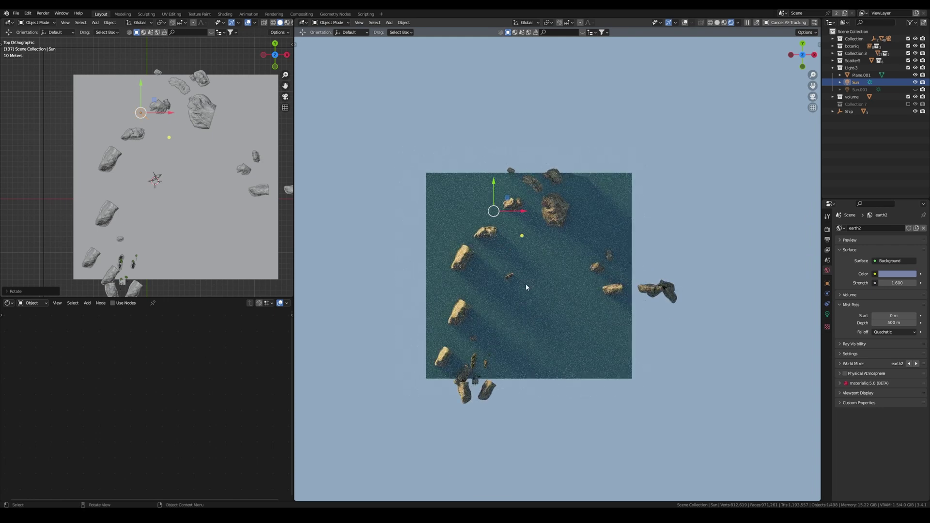
{"action": "key", "text": "KP_0"}
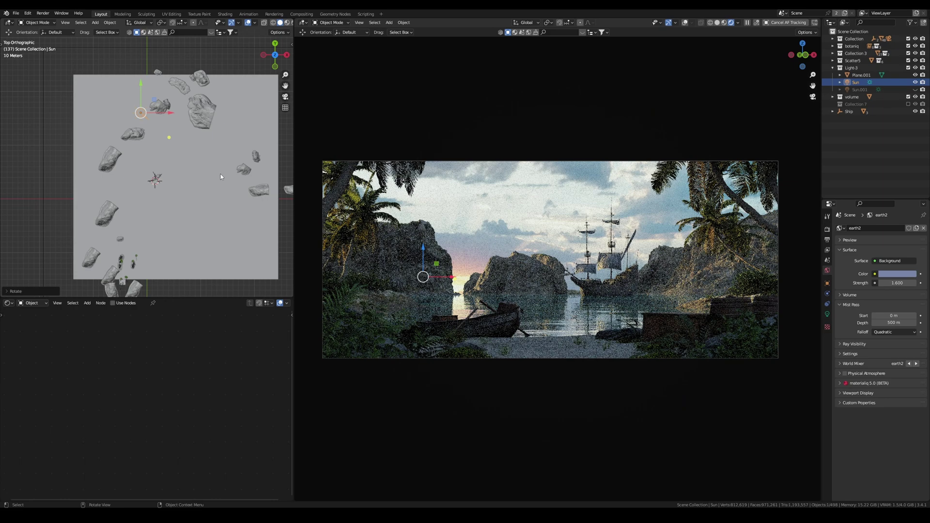
{"action": "key", "text": "r"}
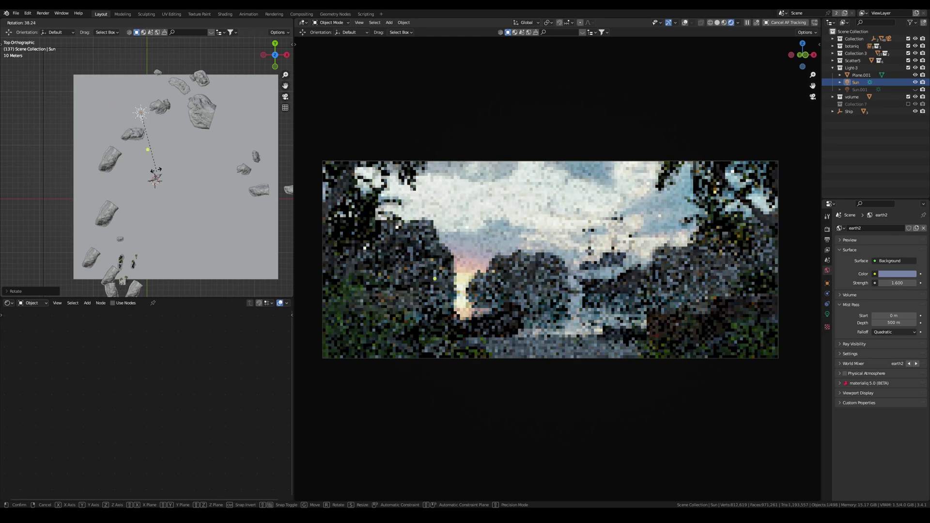
{"action": "left_click", "coordinate": [129, 80]}
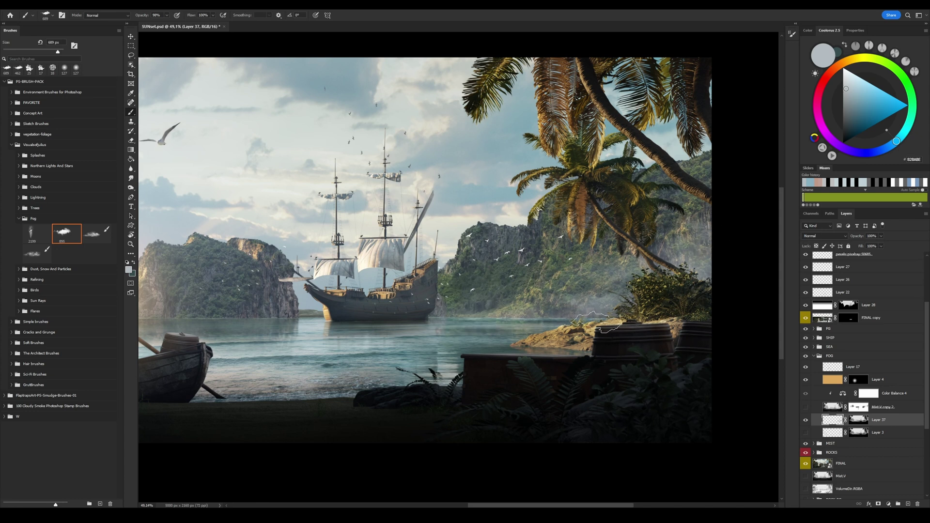
- In Photoshop, paint soft grey fog on Layer 37 at the foot of the left cliff behind the shore bushes
{"action": "left_click_drag", "start_coordinate": [447, 309], "coordinate": [654, 299]}
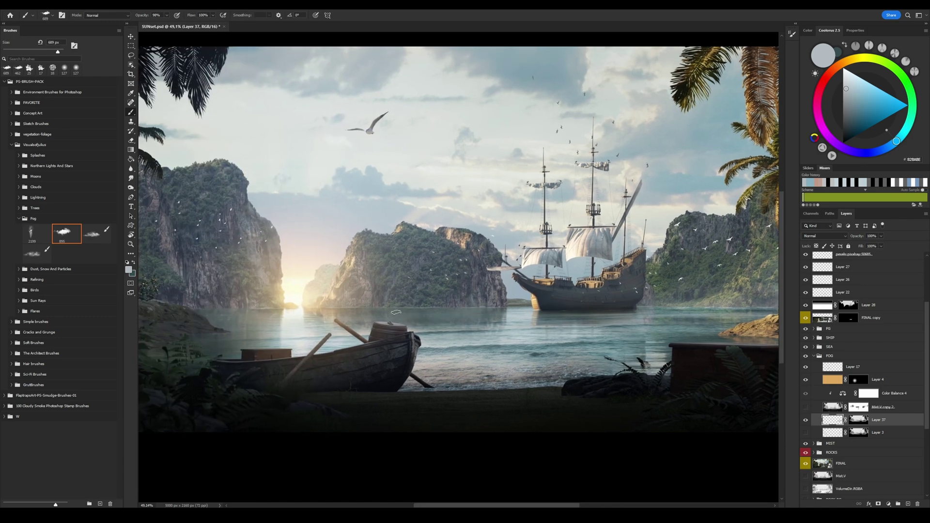
{"action": "scroll", "coordinate": [342, 312], "scroll_direction": "left", "scroll_amount": 5}
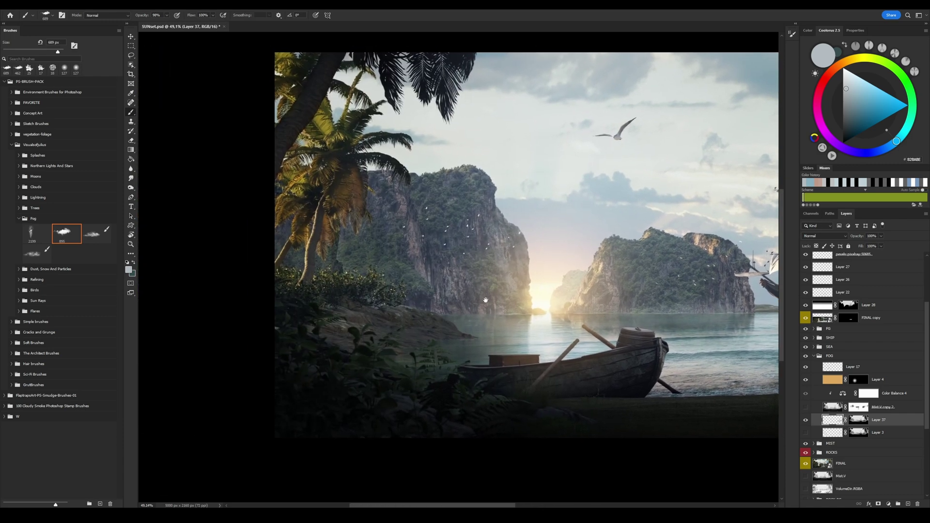
{"action": "left_click_drag", "start_coordinate": [354, 274], "coordinate": [376, 254]}
{"action": "left_click_drag", "start_coordinate": [395, 296], "coordinate": [391, 272]}
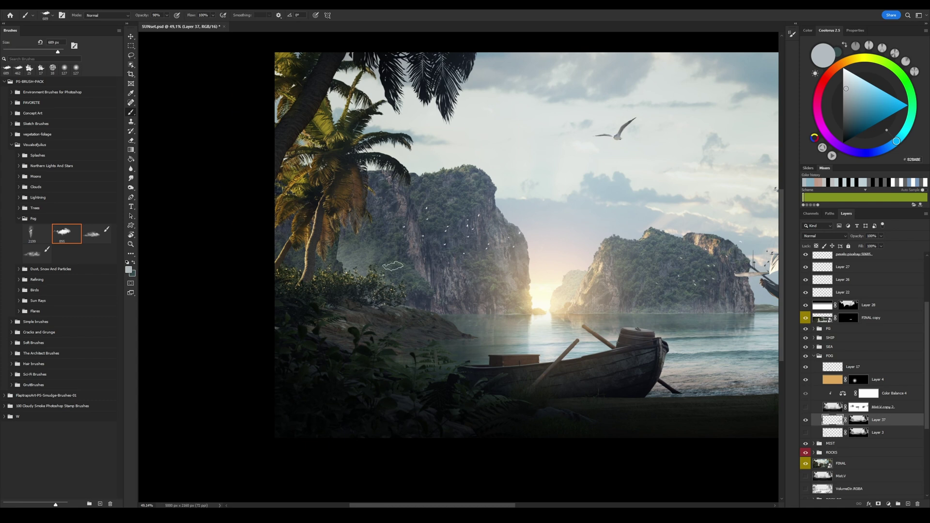
{"action": "mouse_move", "coordinate": [397, 309]}
{"action": "left_mouse_down"}
{"action": "mouse_move", "coordinate": [465, 305]}
{"action": "mouse_move", "coordinate": [390, 274]}
{"action": "mouse_move", "coordinate": [362, 288]}
{"action": "left_mouse_up"}
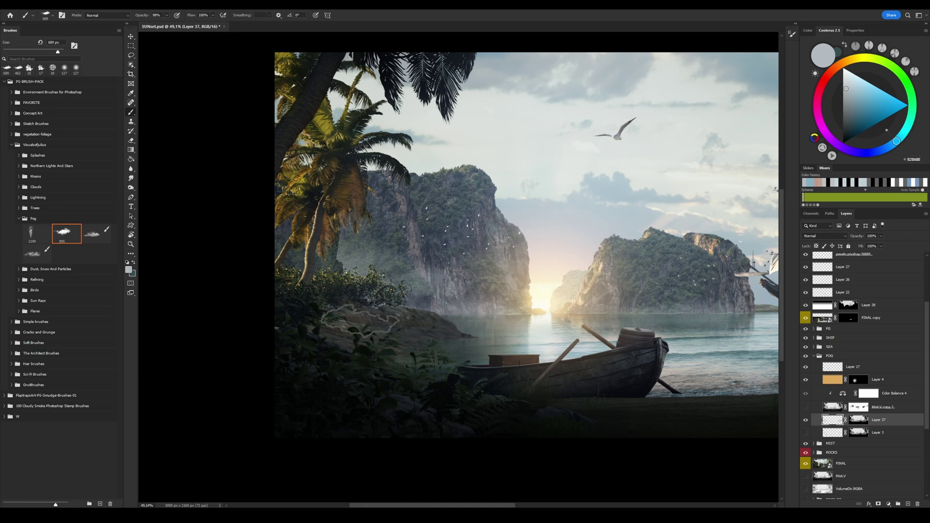
- Extend the fog on Layer 37 along the waterline of the middle rocks and behind the right shore
{"action": "left_click_drag", "start_coordinate": [648, 323], "coordinate": [410, 310]}
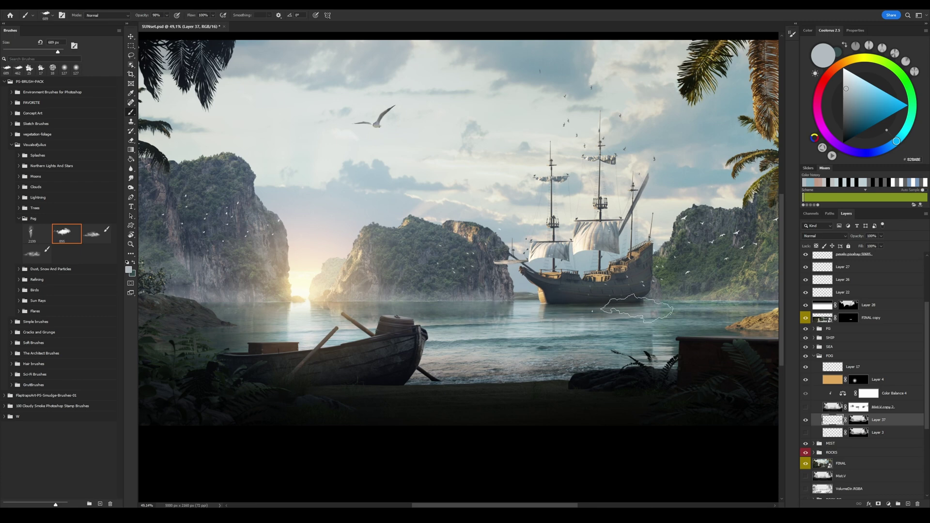
{"action": "scroll", "coordinate": [509, 308], "scroll_direction": "right", "scroll_amount": 4}
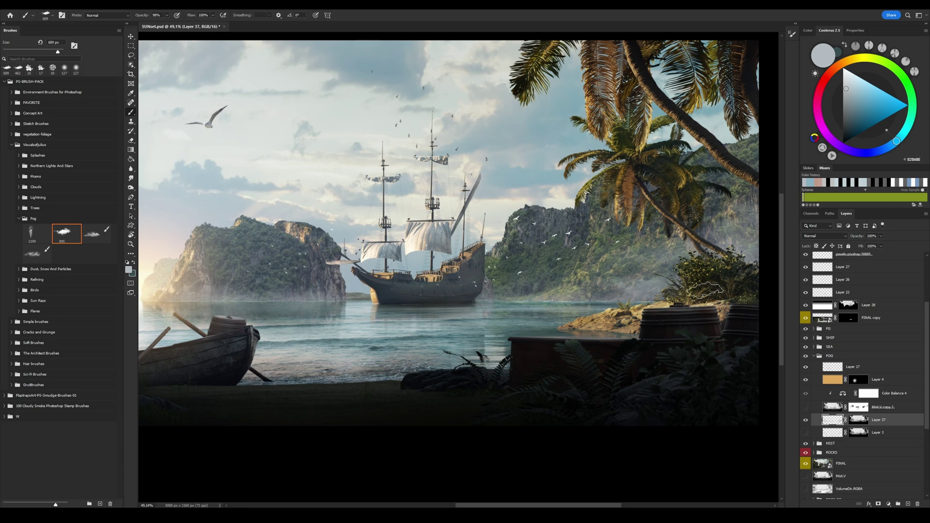
{"action": "left_click_drag", "start_coordinate": [723, 257], "coordinate": [609, 272]}
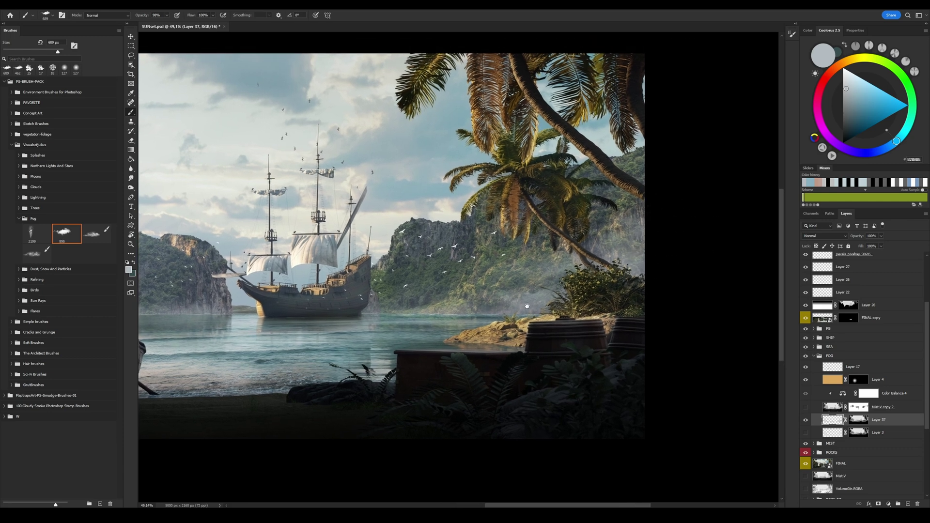
{"action": "left_click_drag", "start_coordinate": [489, 297], "coordinate": [666, 265]}
{"action": "scroll", "coordinate": [666, 264], "scroll_direction": "left", "scroll_amount": 2}
{"action": "key", "text": "z"}
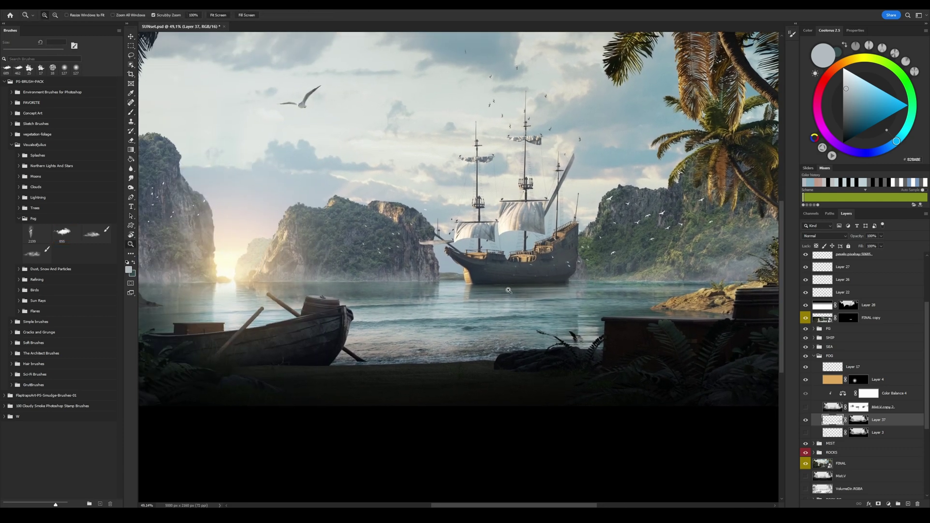
{"action": "key", "text": "b"}
{"action": "key", "text": "z"}
{"action": "key", "text": "b"}
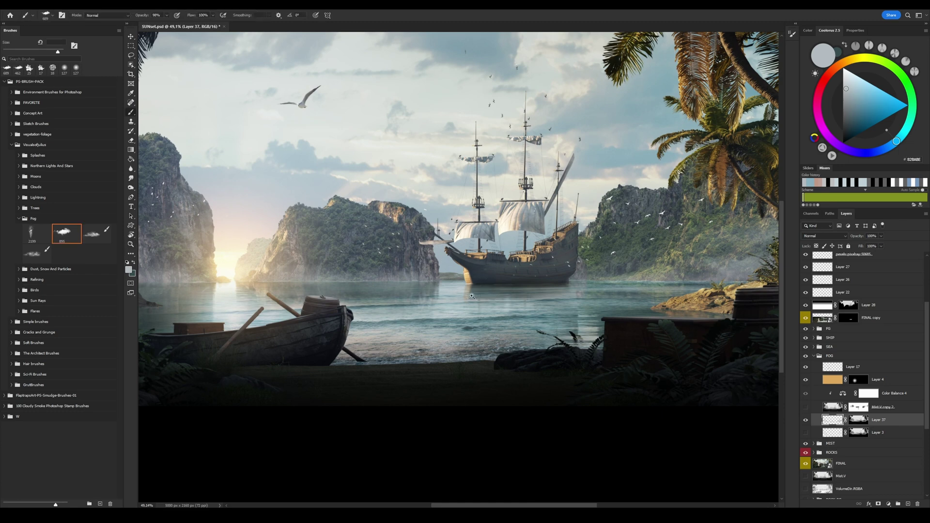
{"action": "key", "text": "z"}
{"action": "key", "text": "ctrl+0"}
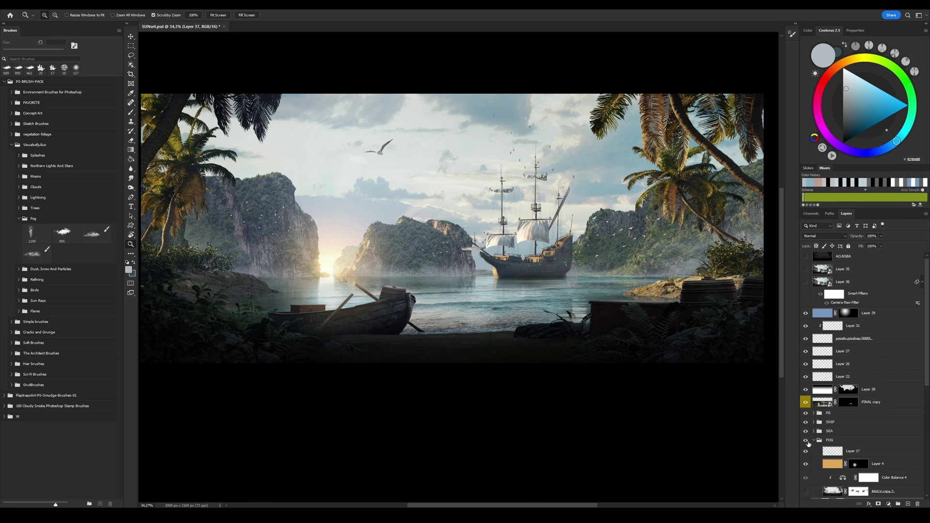
- Collapse the FOG group and toggle the visibility of the blue Layer 29 to compare the image with and without it
{"action": "left_click", "coordinate": [814, 441]}
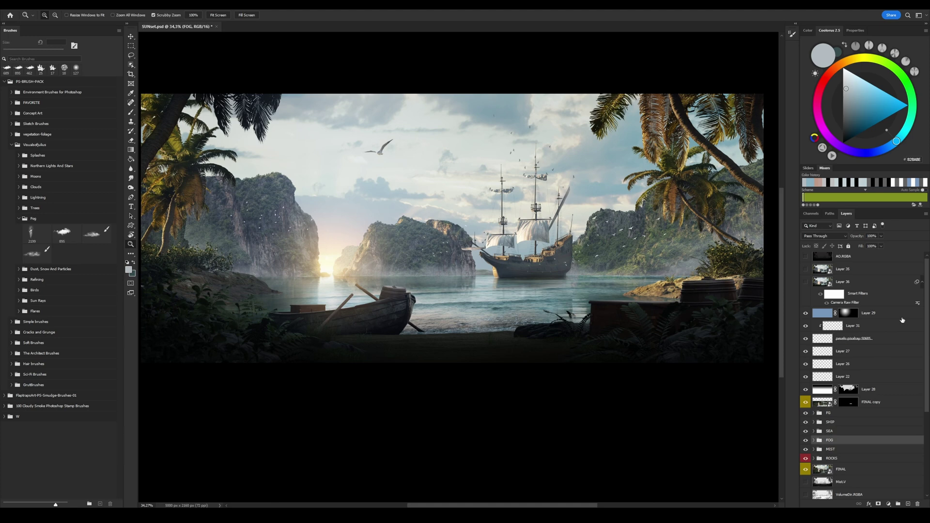
{"action": "left_click", "coordinate": [806, 314]}
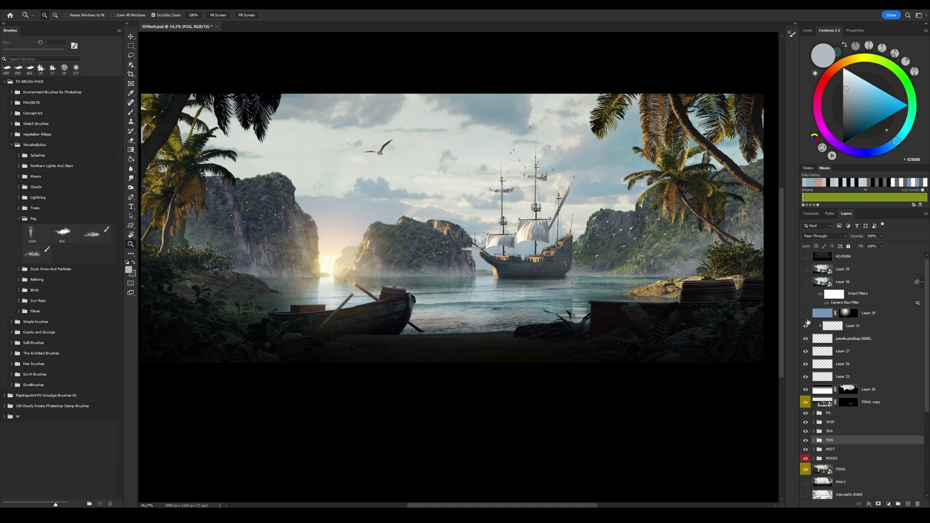
{"action": "left_click", "coordinate": [807, 314]}
{"action": "left_click", "coordinate": [806, 314]}
{"action": "left_click", "coordinate": [806, 314]}
{"action": "left_click", "coordinate": [806, 314]}
{"action": "left_click", "coordinate": [805, 314]}
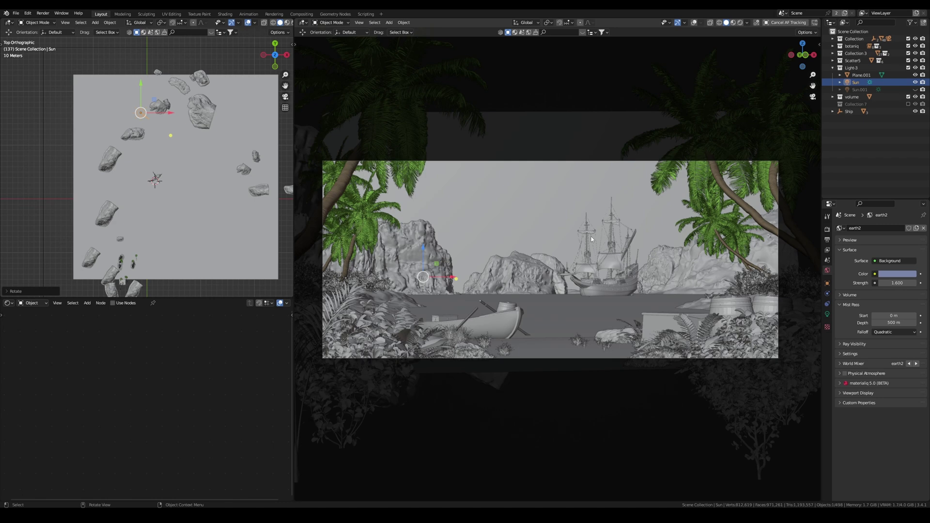
- In Photoshop, compare the full paintover with the raw render by repeatedly isolating the FINAL layer, and switch back to Blender
{"action": "middle_click_drag", "start_coordinate": [591, 237], "coordinate": [590, 227], "text": "shift"}
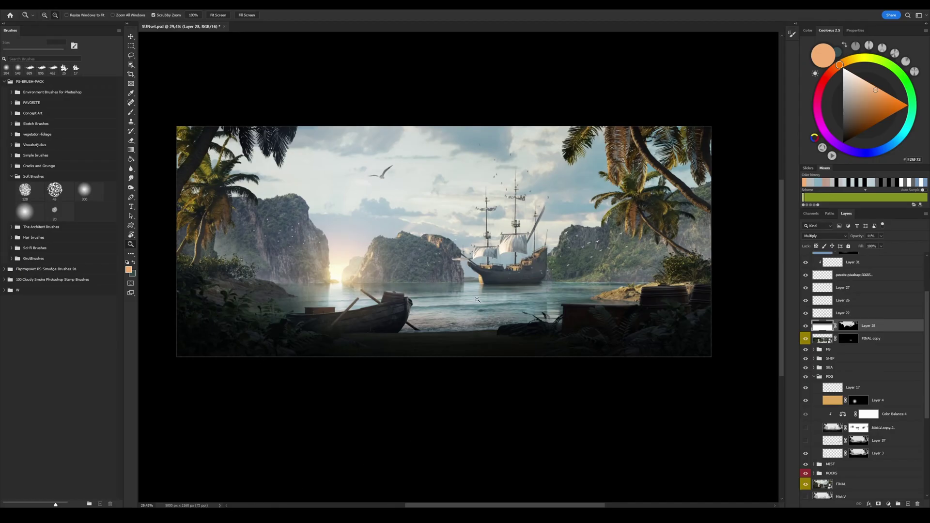
{"action": "left_click", "coordinate": [806, 484], "text": "alt"}
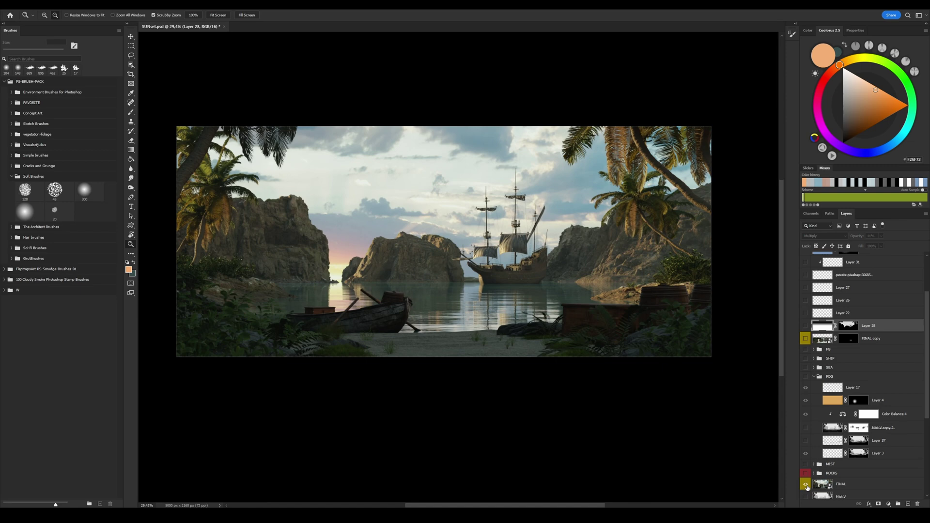
{"action": "left_click", "coordinate": [806, 484], "text": "alt"}
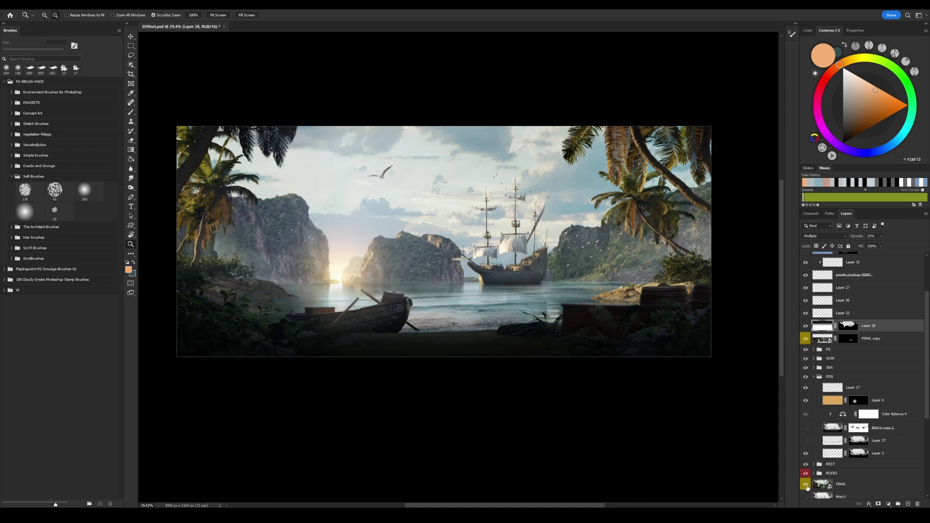
{"action": "left_click", "coordinate": [806, 484], "text": "alt"}
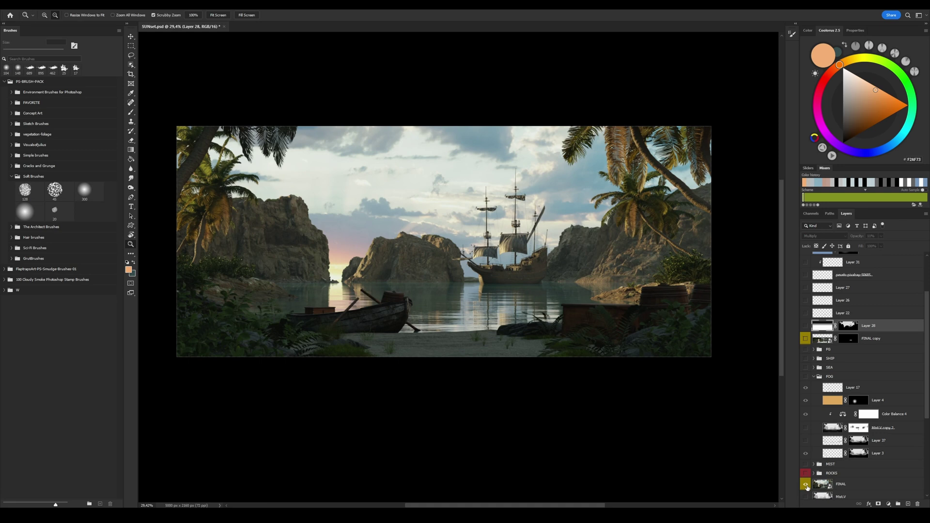
{"action": "left_click", "coordinate": [806, 484], "text": "alt"}
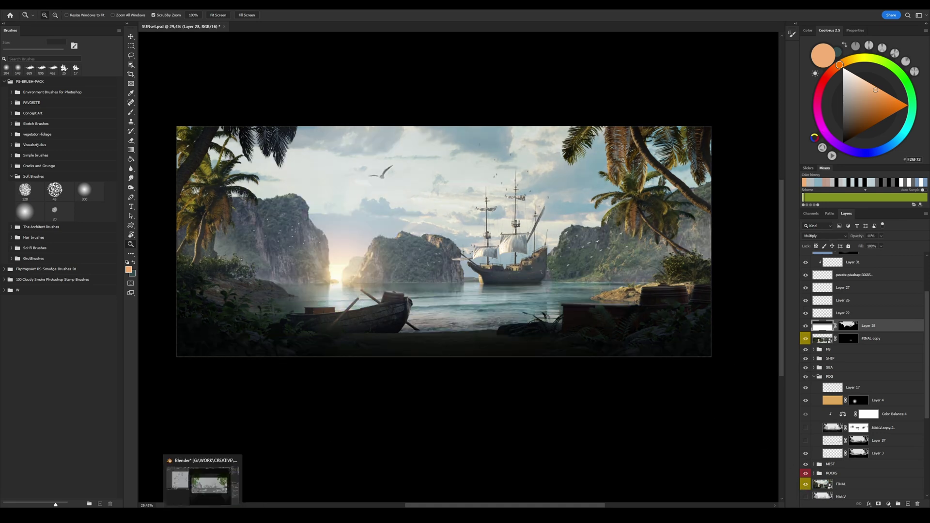
{"action": "left_click", "coordinate": [204, 514]}
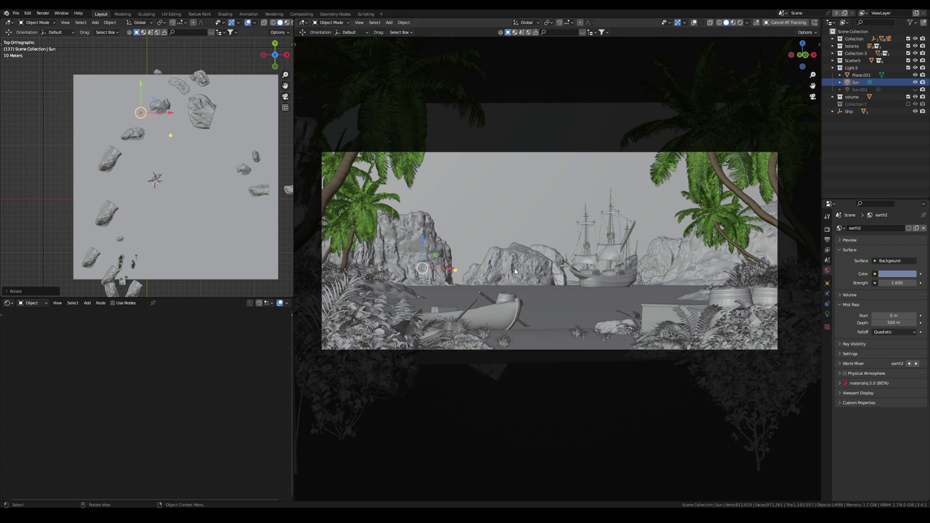